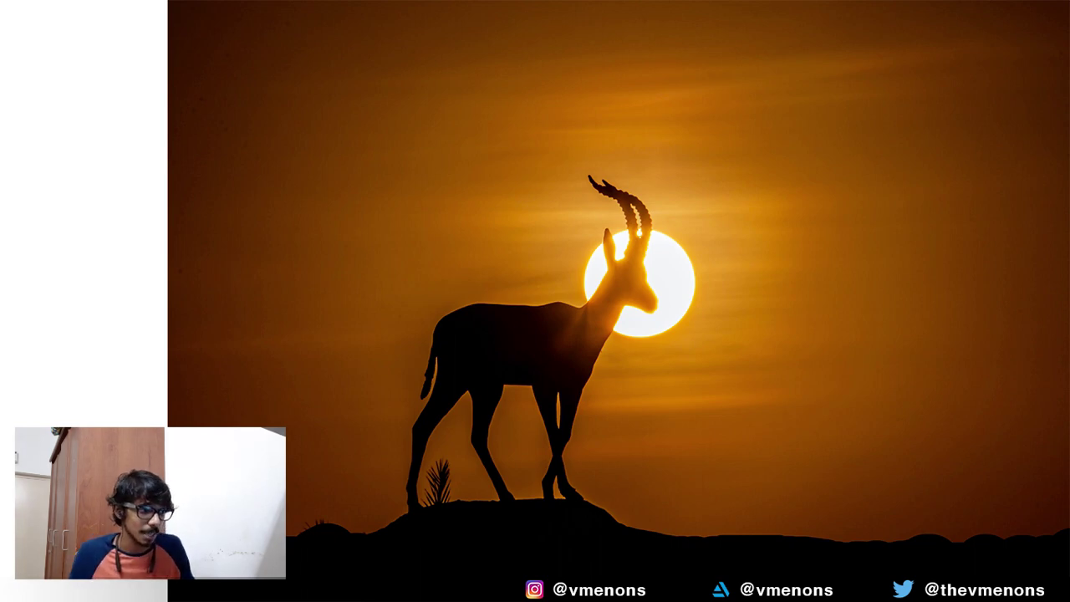
# Advance the image viewer from the gazelle sunset photo to the city skyline photo
pyautogui.press('Right')
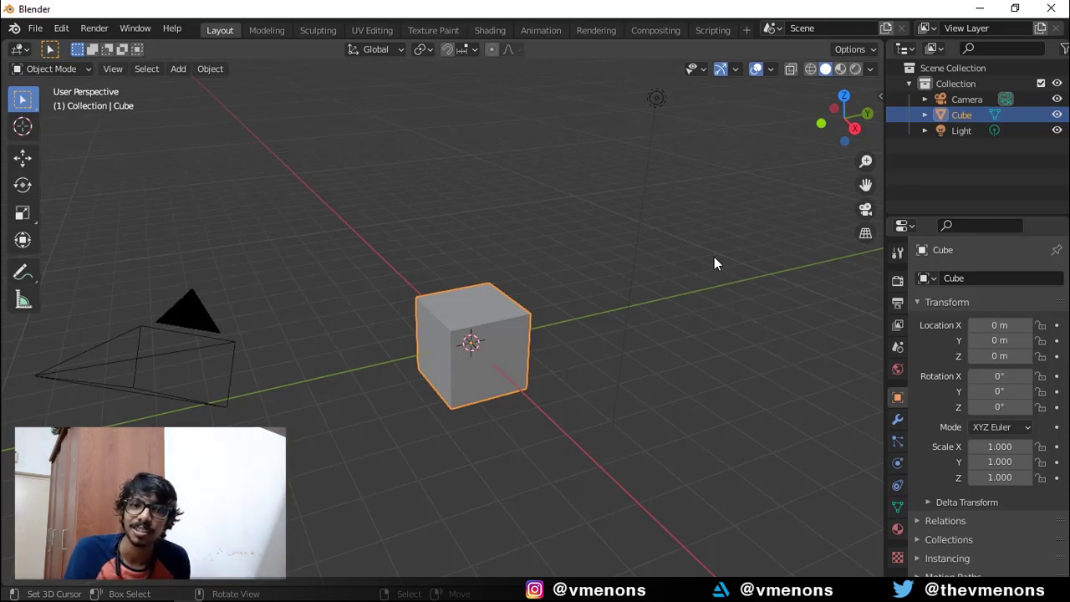
# Select the camera, view through it with the frame filling the viewport, and show its 50 mm lens settings
pyautogui.click(184, 307)
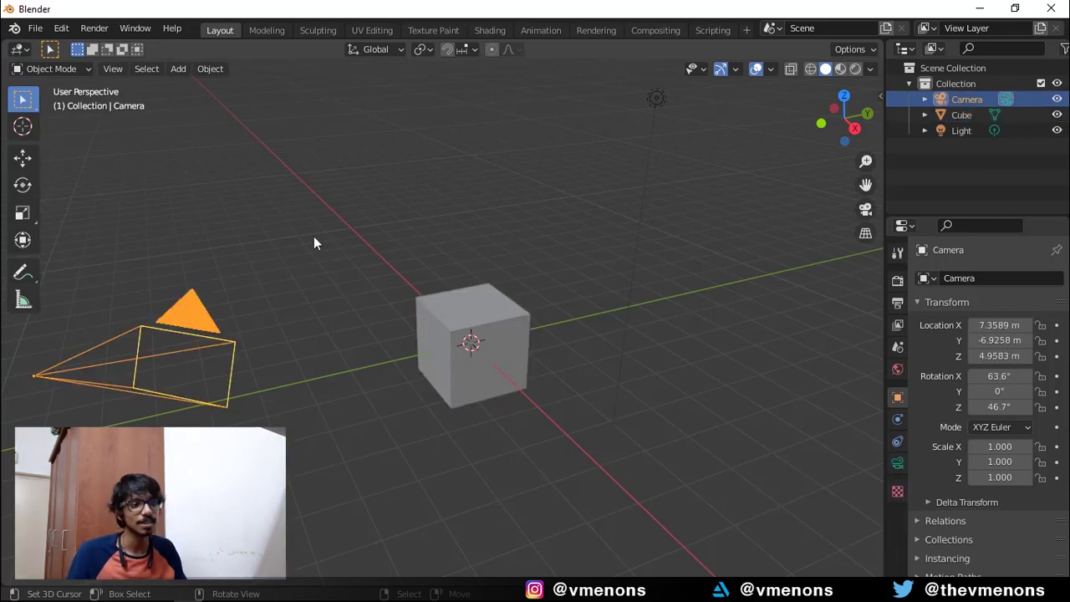
pyautogui.press('KP_0')
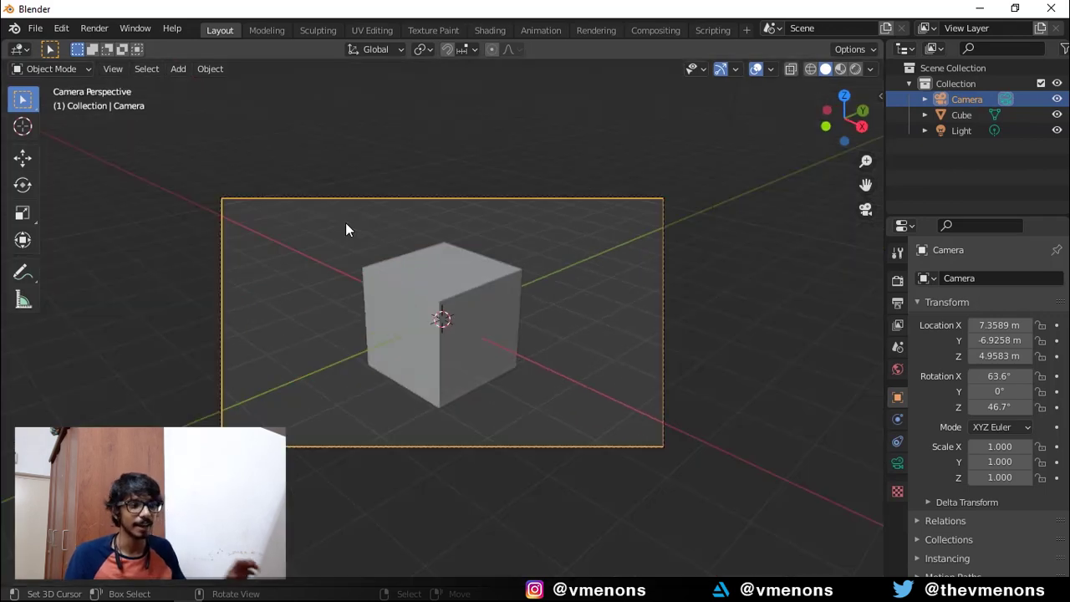
pyautogui.press('Home')
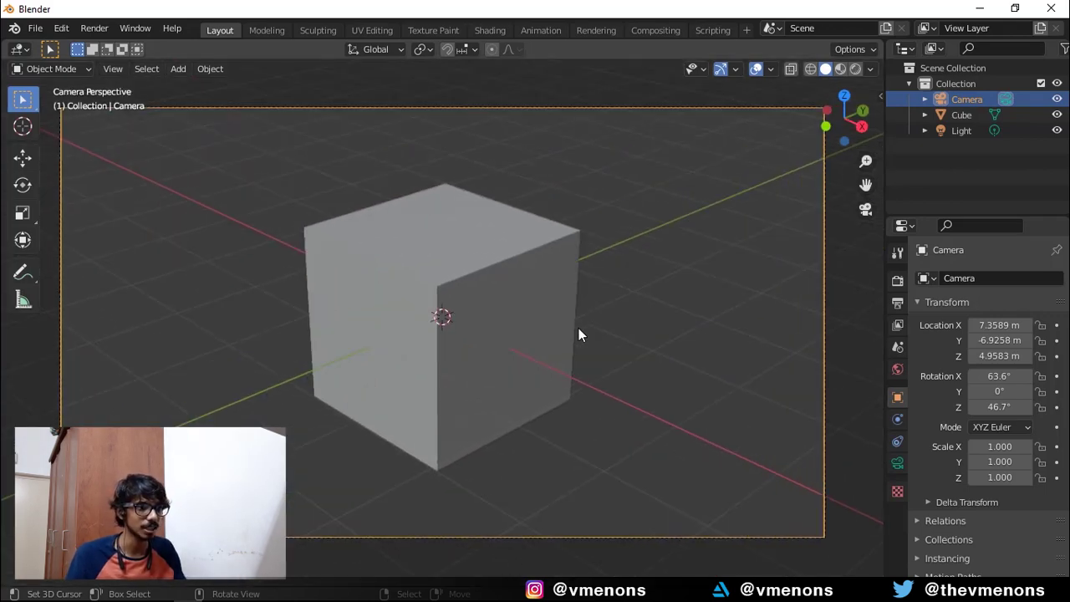
pyautogui.click(897, 463)
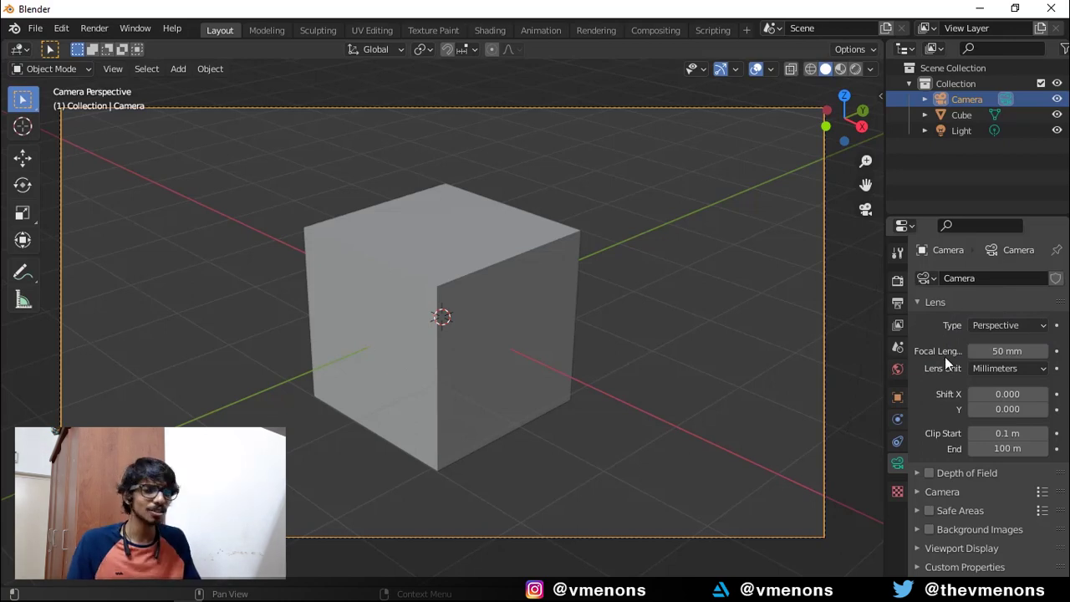
pyautogui.click(1003, 350)
pyautogui.write('38')
pyautogui.press('Return')
pyautogui.moveTo(1007, 351); pyautogui.dragTo(1053, 351)
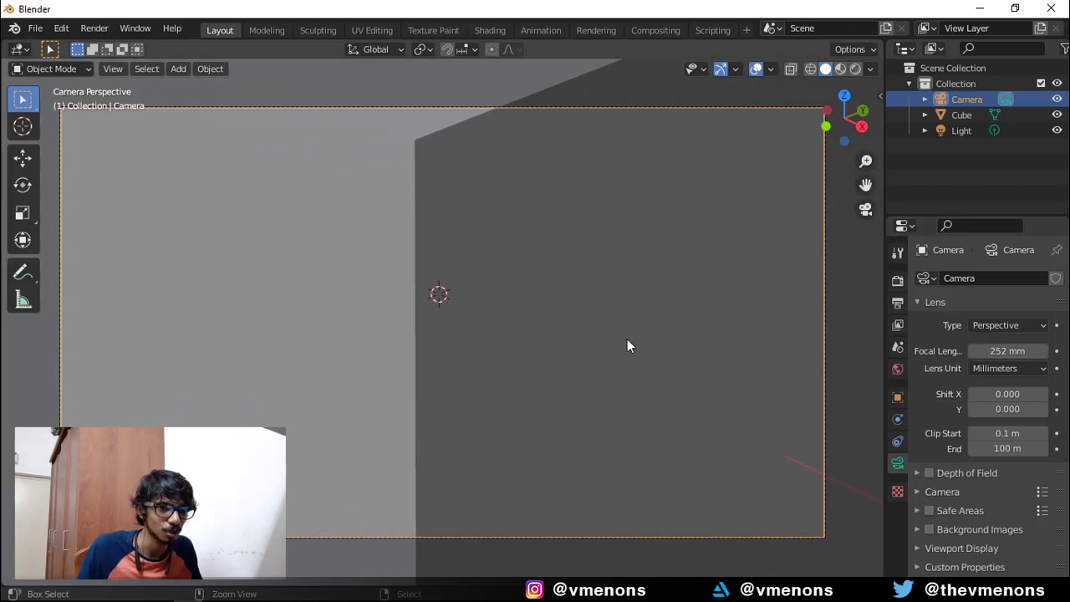
pyautogui.hotkey('ctrl', 'z')
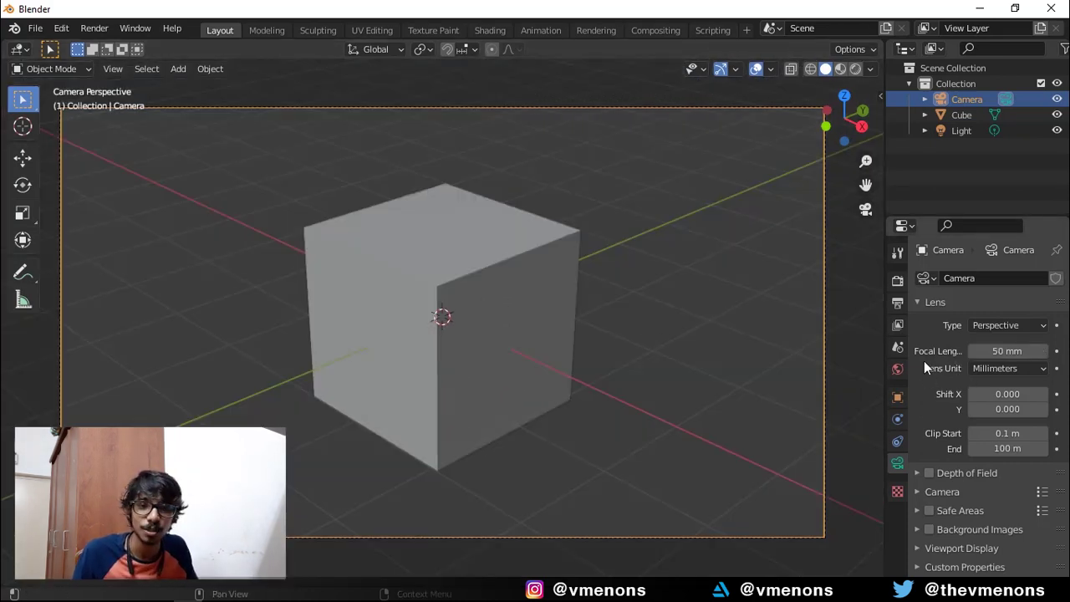
pyautogui.click(1002, 368)
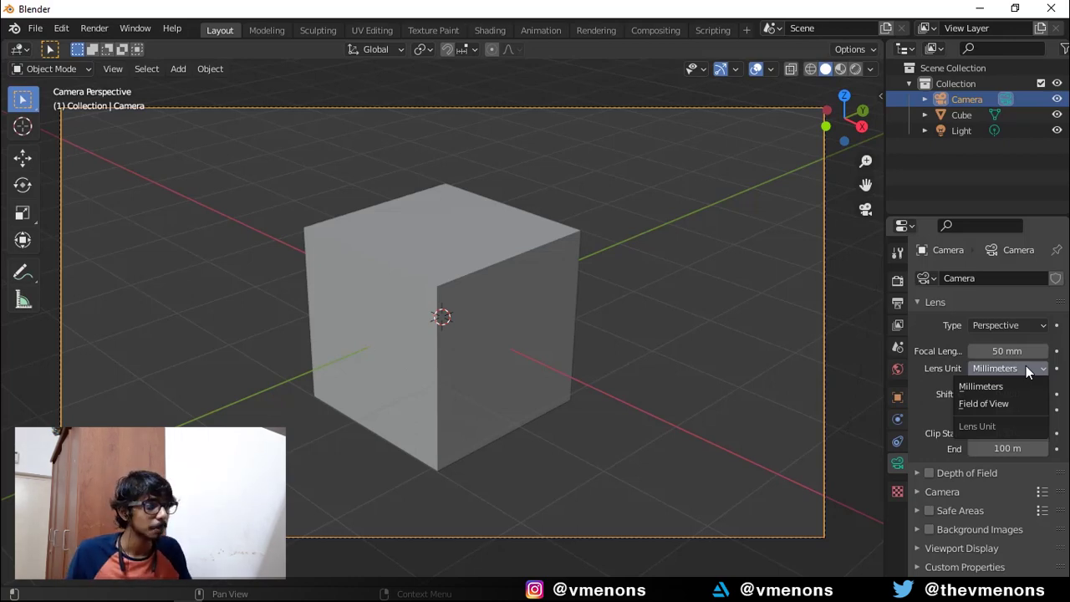
pyautogui.click(1000, 404)
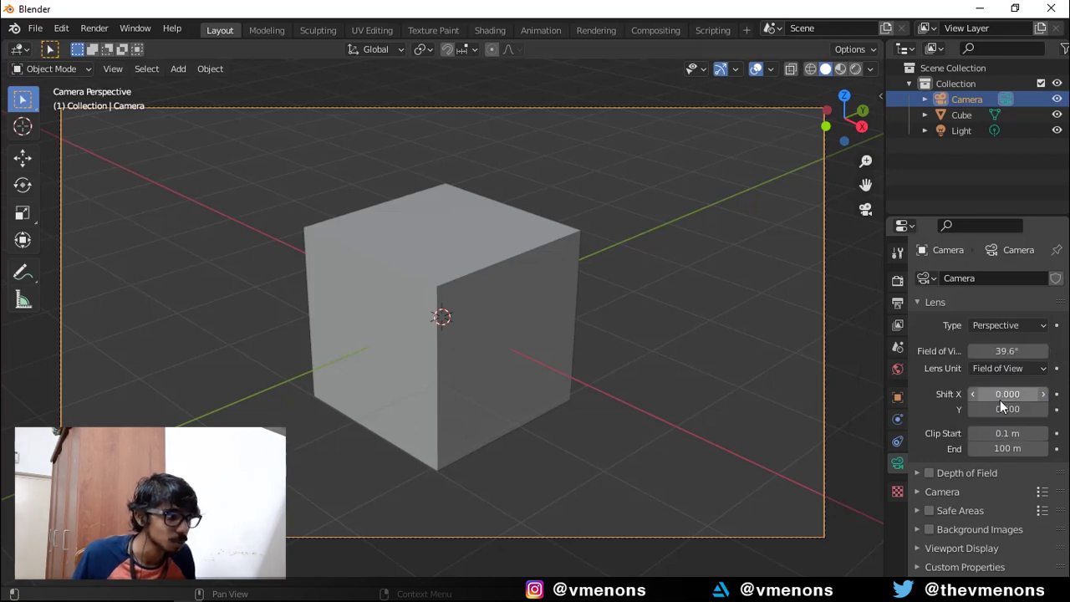
pyautogui.moveTo(1007, 351); pyautogui.dragTo(912, 351)
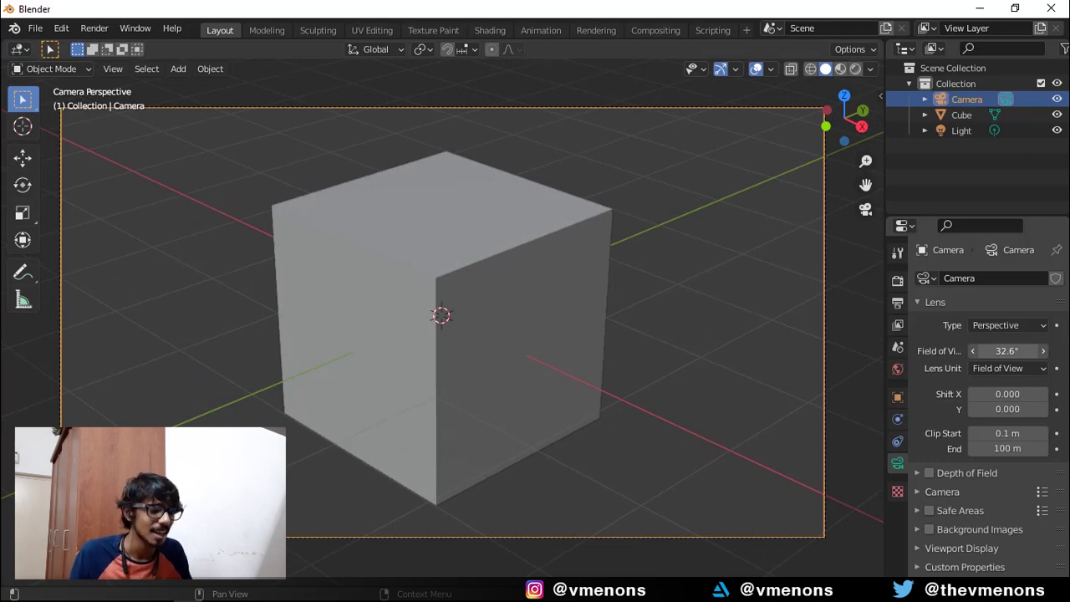
pyautogui.hotkey('ctrl', 'z')
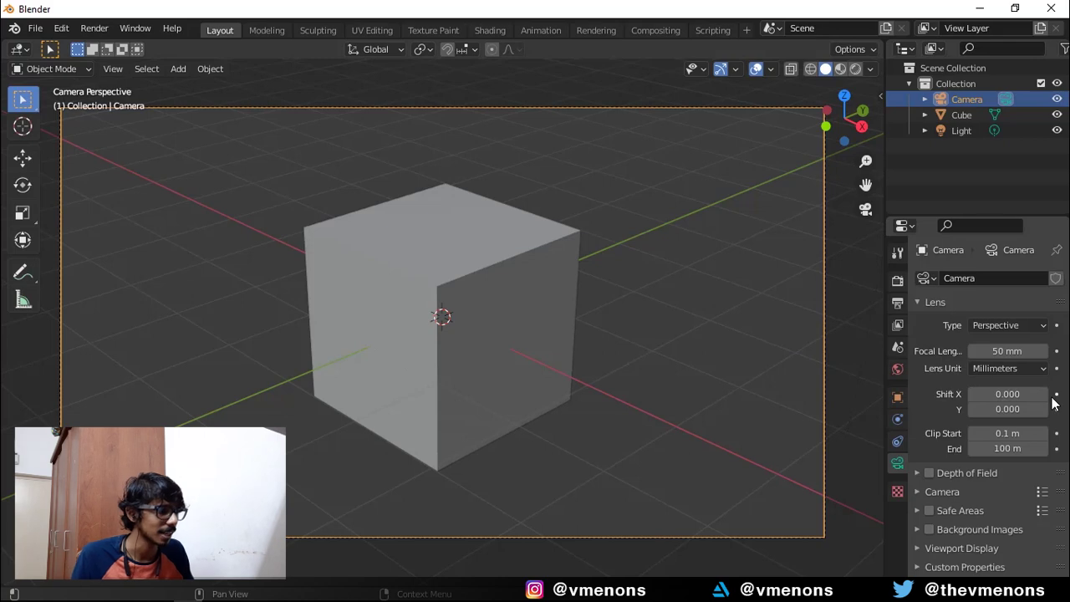
pyautogui.click(1007, 394)
pyautogui.write('0.15')
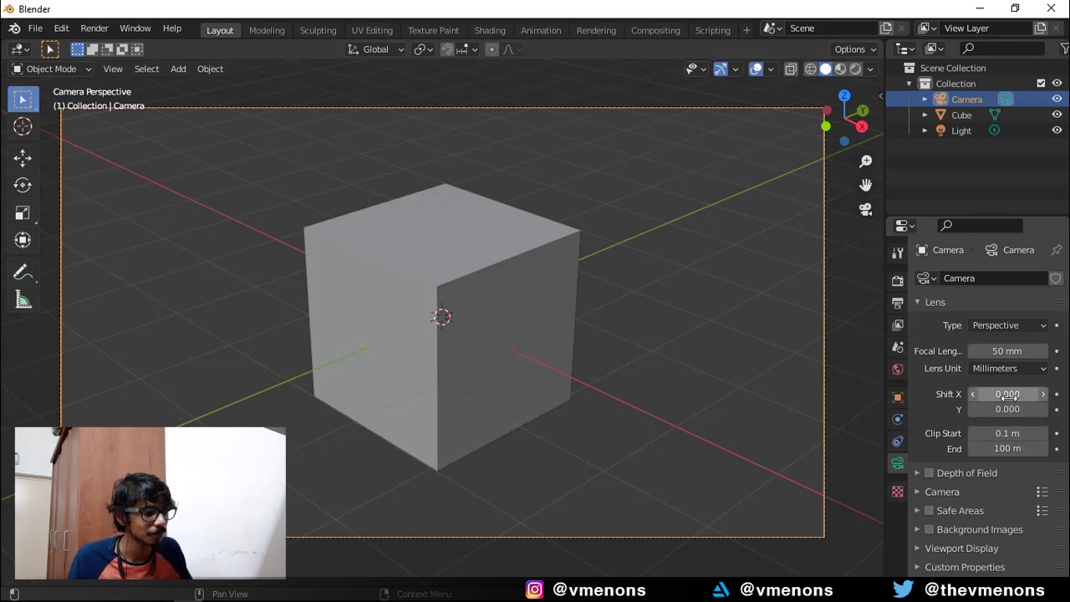
pyautogui.press('Return')
pyautogui.moveTo(1007, 394); pyautogui.dragTo(1036, 409)
pyautogui.hotkey('ctrl', 'z')
pyautogui.hotkey('ctrl', 'z')
pyautogui.hotkey('ctrl', 'z')
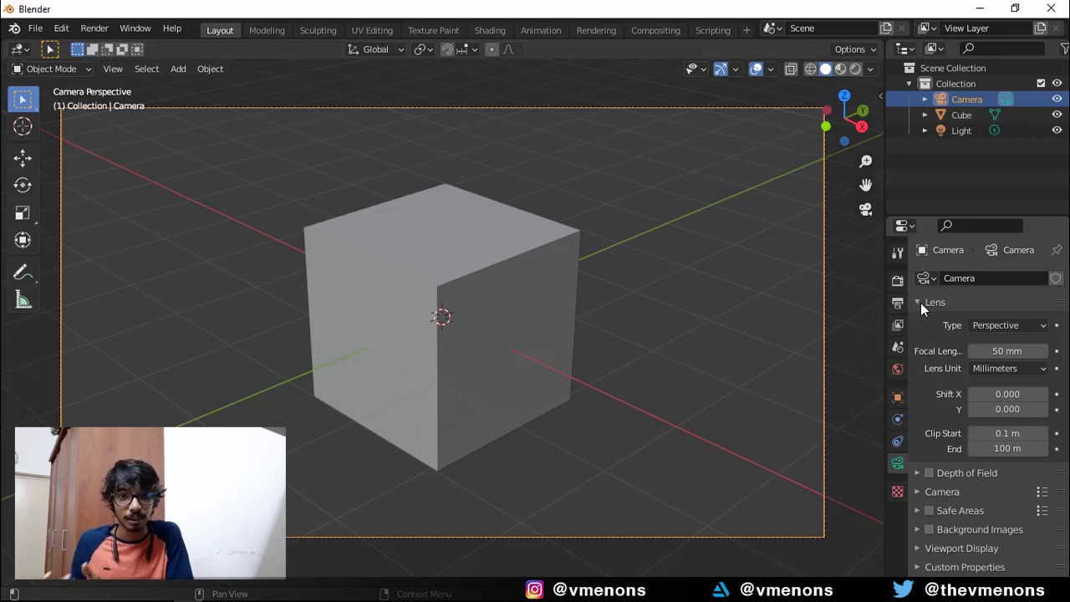
# Collapse Lens, expand the Camera panel, and keep sensor fit Horizontal with 36 mm width
pyautogui.click(920, 303)
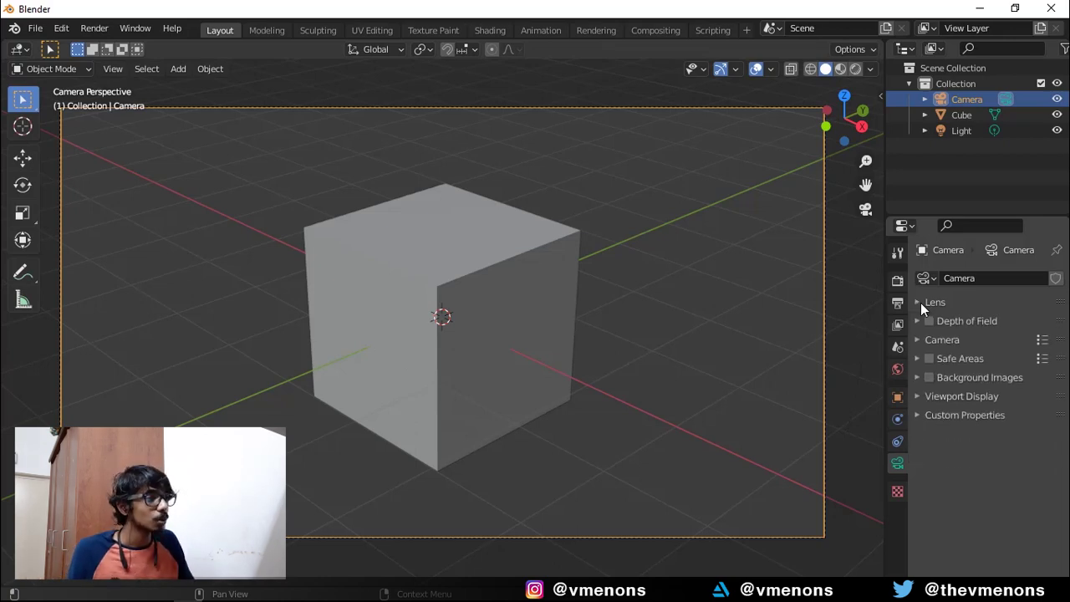
pyautogui.click(920, 340)
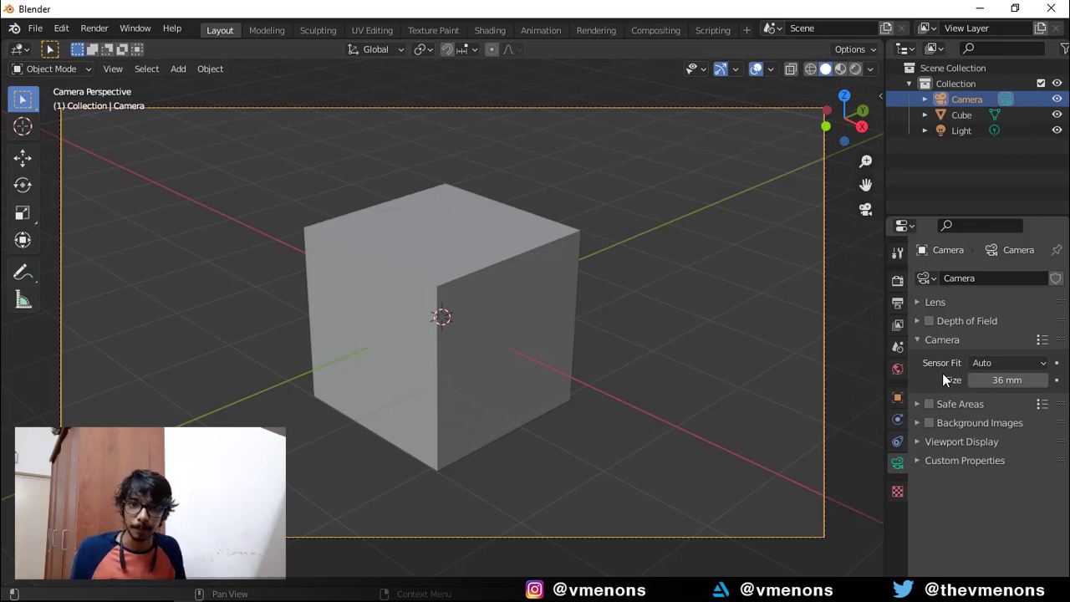
pyautogui.click(984, 363)
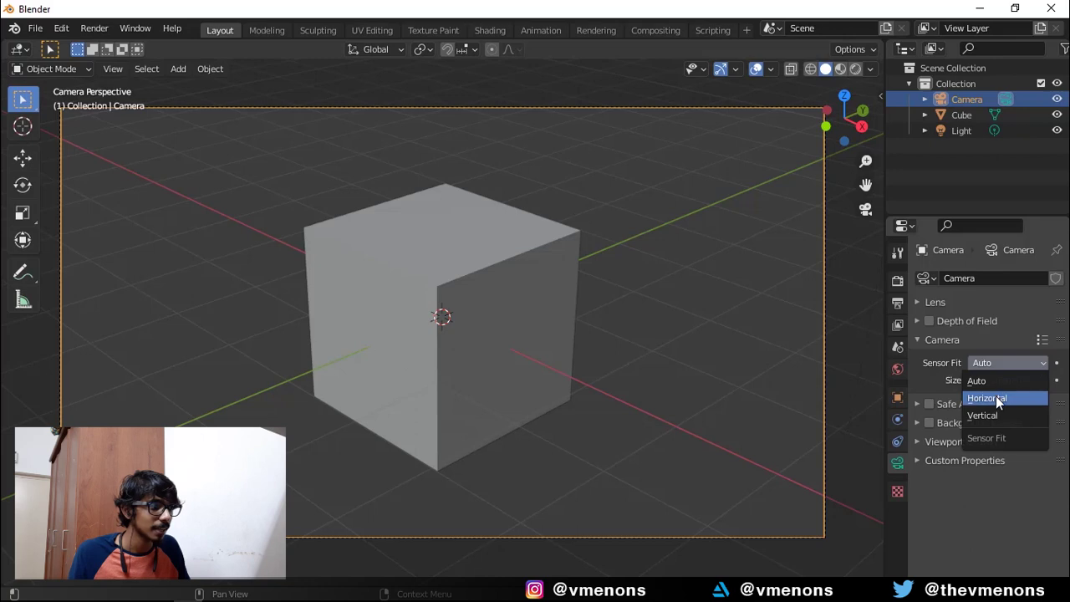
pyautogui.click(995, 398)
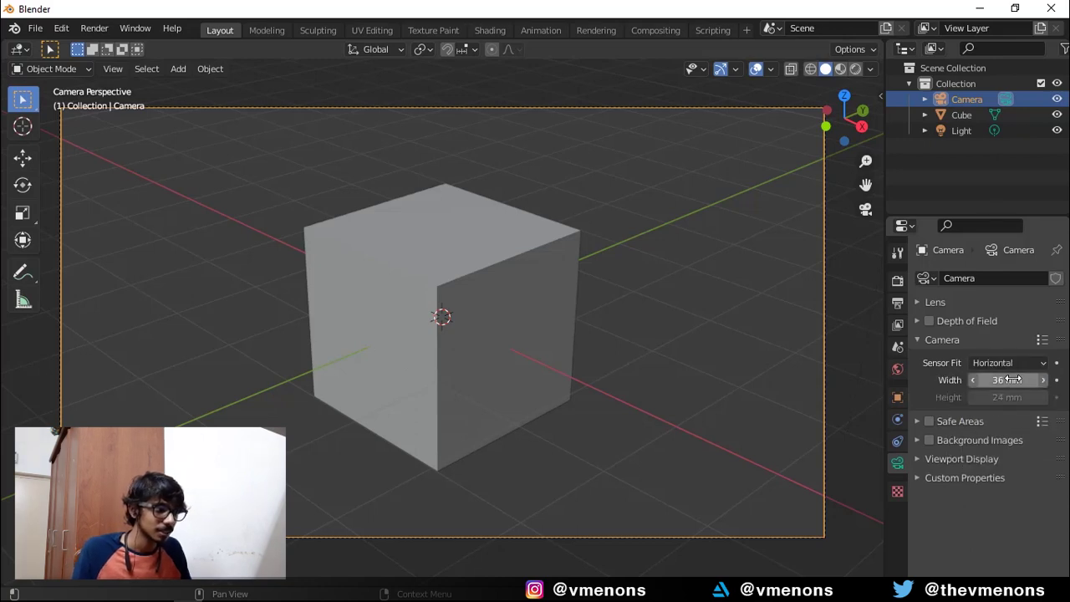
pyautogui.moveTo(1007, 379)
pyautogui.mouseDown()
pyautogui.moveTo(1053, 380)
pyautogui.moveTo(1007, 379)
pyautogui.mouseUp()
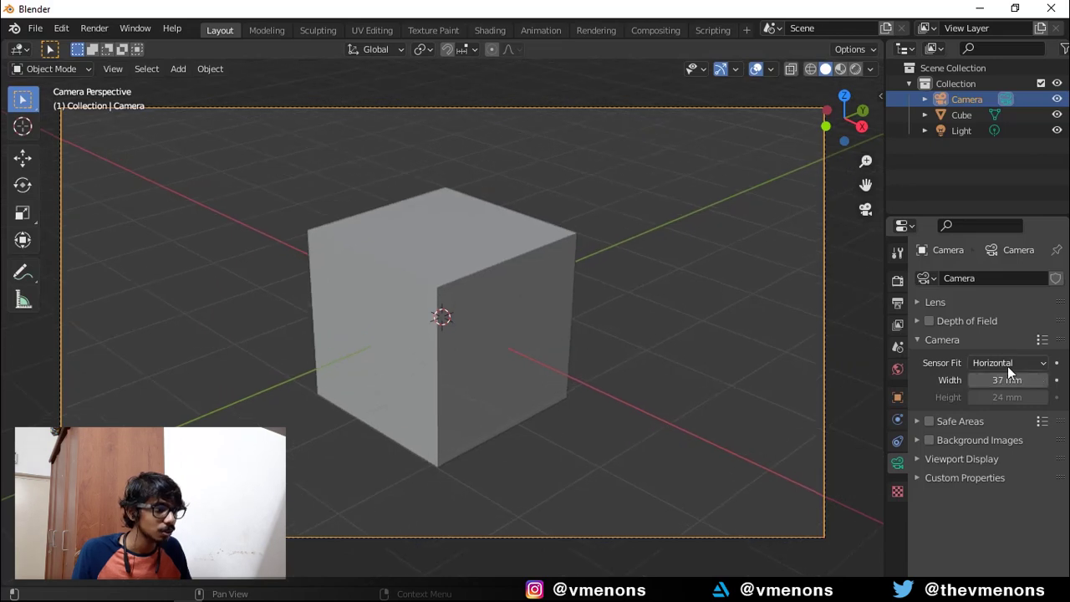
pyautogui.click(1008, 365)
pyautogui.click(1000, 411)
pyautogui.hotkey('ctrl', 'z')
pyautogui.hotkey('ctrl', 'z')
pyautogui.hotkey('ctrl', 'z')
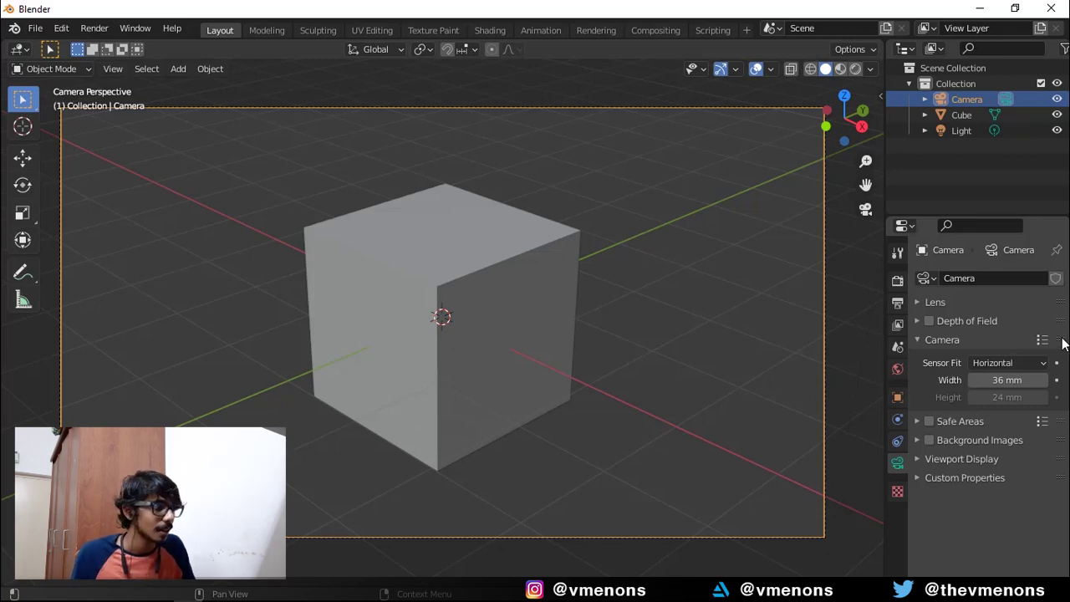
# Try the Samsung Galaxy S4 and Red Epic camera sensor presets
pyautogui.click(1042, 340)
pyautogui.scroll(10, 1044, 259)
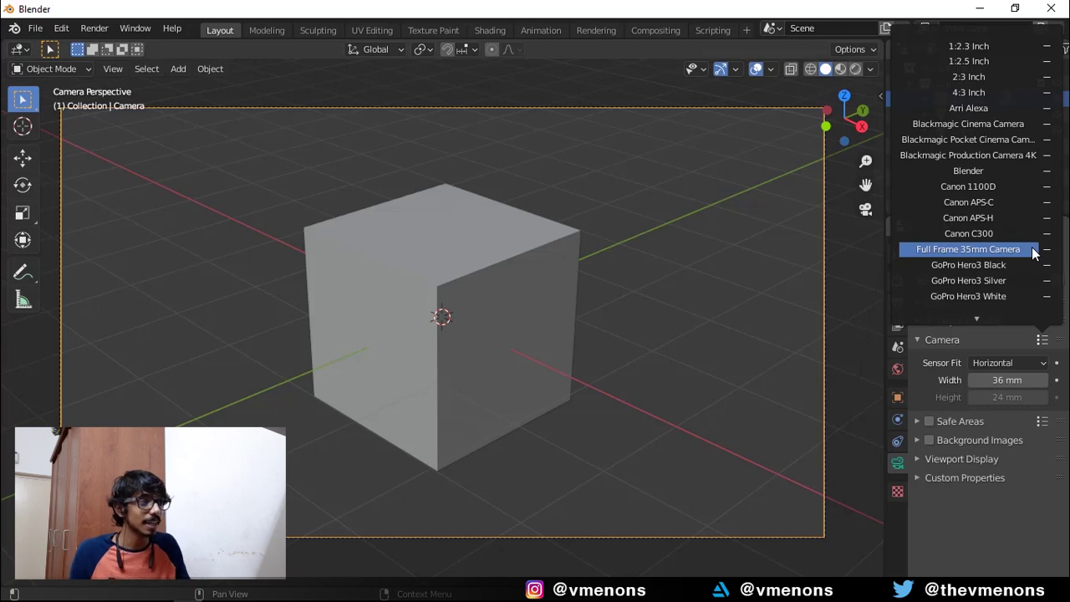
pyautogui.scroll(-14, 1033, 253)
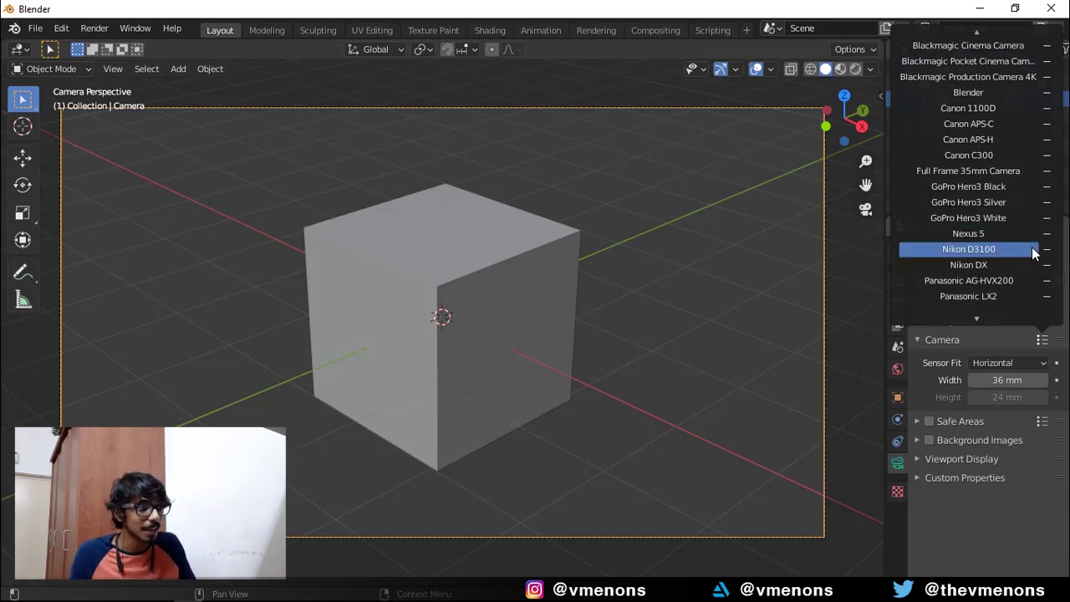
pyautogui.scroll(-6, 1034, 253)
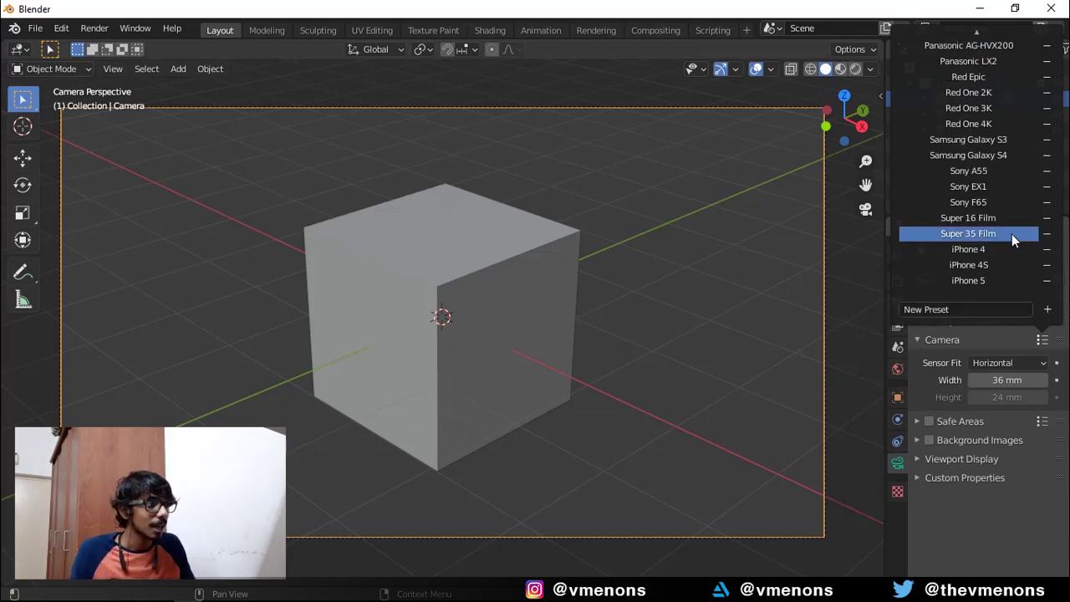
pyautogui.click(998, 159)
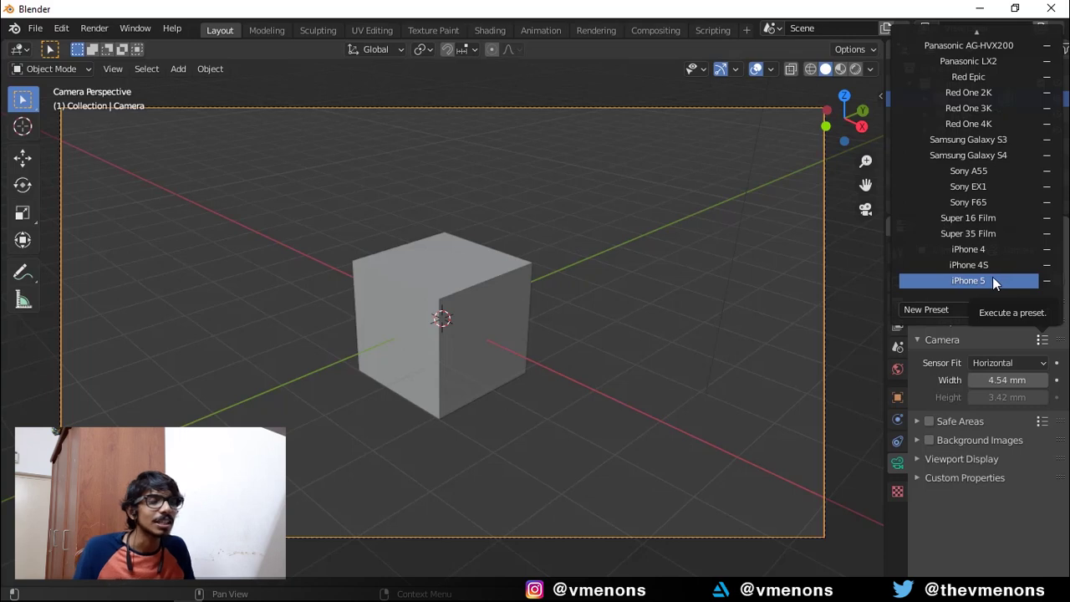
pyautogui.scroll(7, 992, 280)
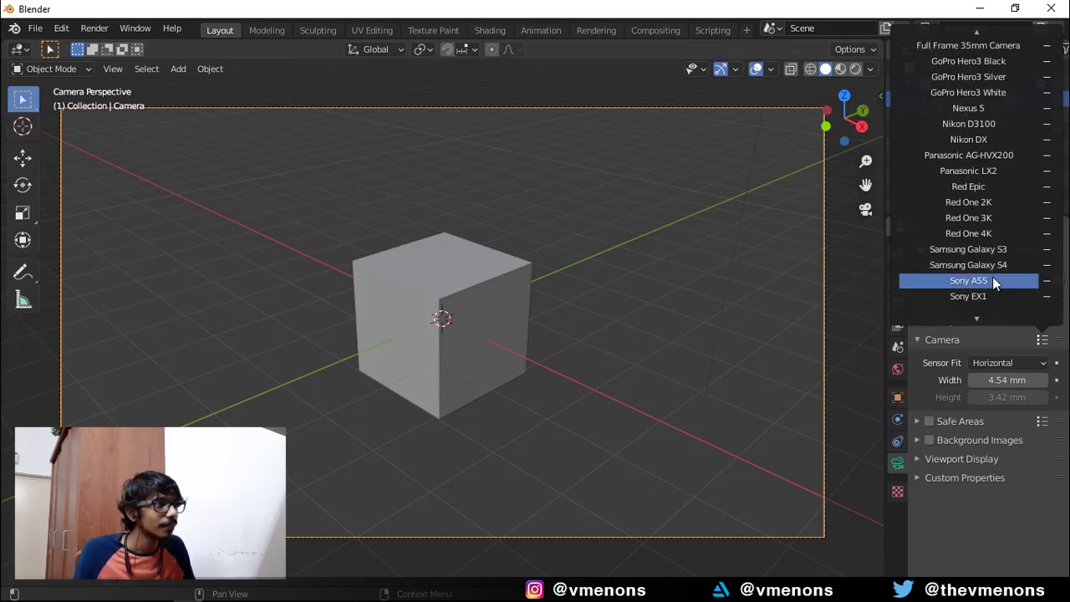
pyautogui.scroll(1, 992, 281)
pyautogui.click(988, 203)
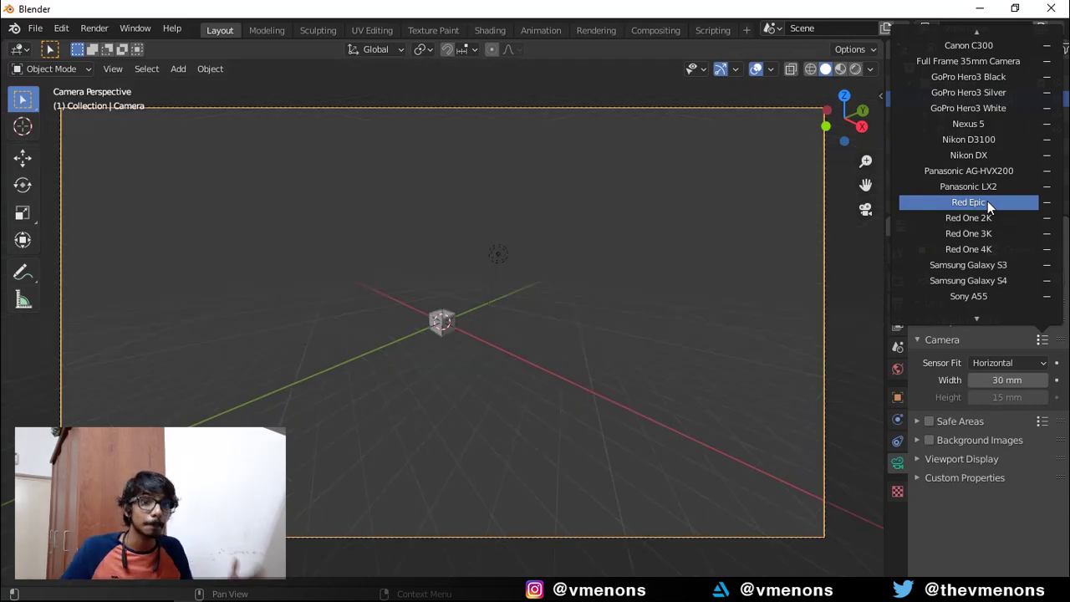
# Apply the Blackmagic Production Camera 4K sensor preset (21.12 × 11.88 mm) and start a new preset
pyautogui.scroll(1, 988, 206)
pyautogui.scroll(9, 988, 205)
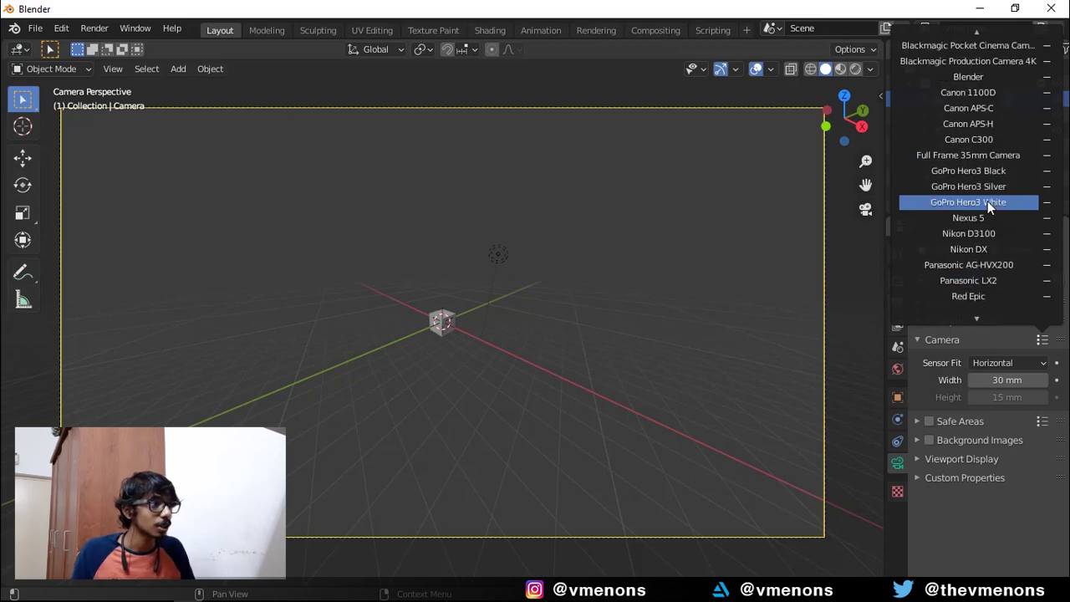
pyautogui.scroll(2, 987, 202)
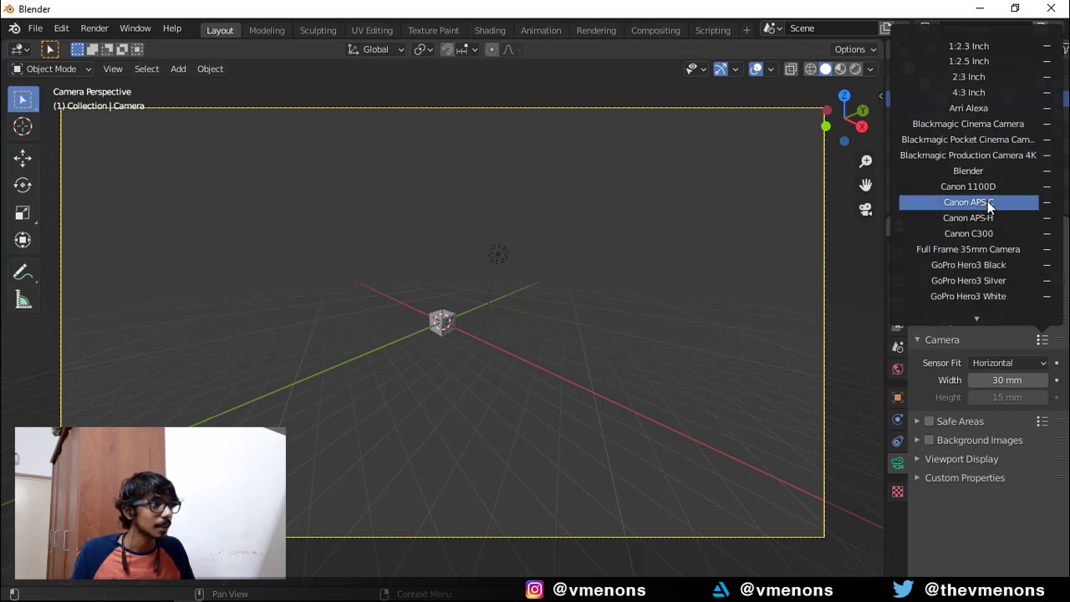
pyautogui.click(1016, 155)
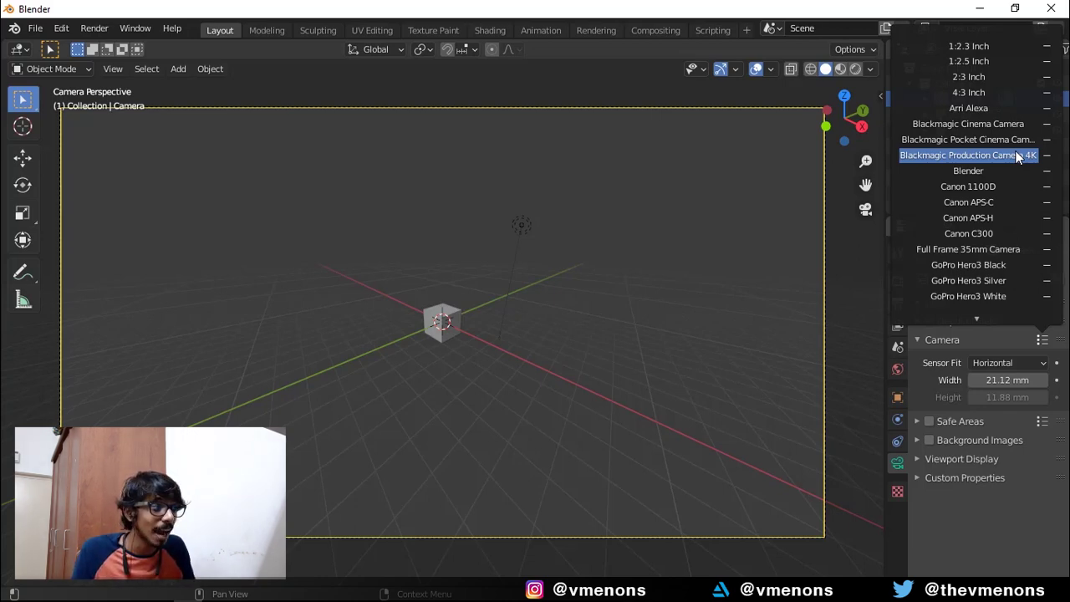
pyautogui.scroll(-10, 981, 253)
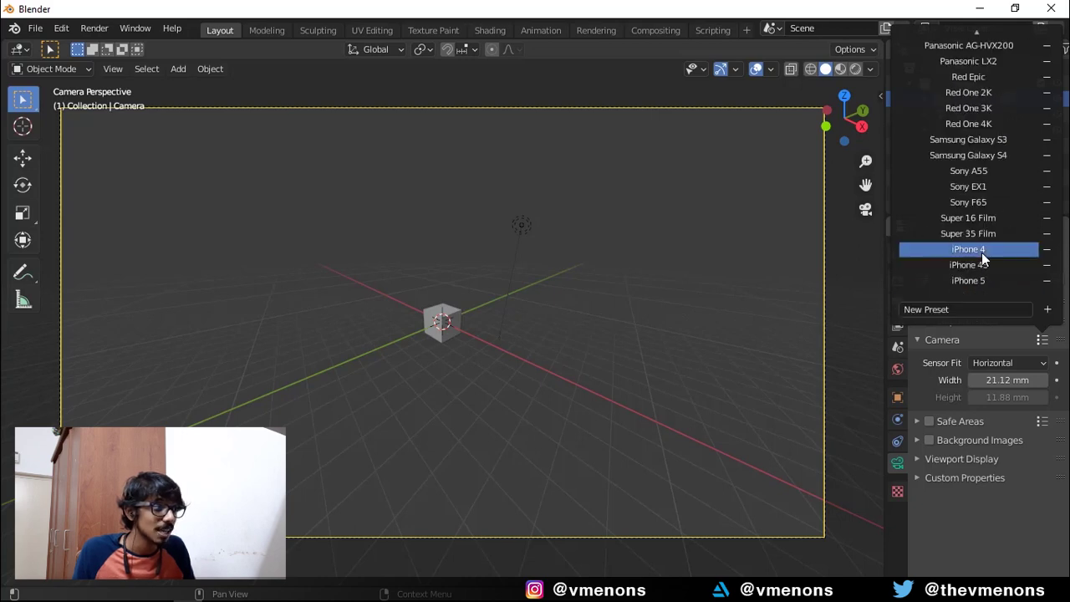
pyautogui.click(981, 307)
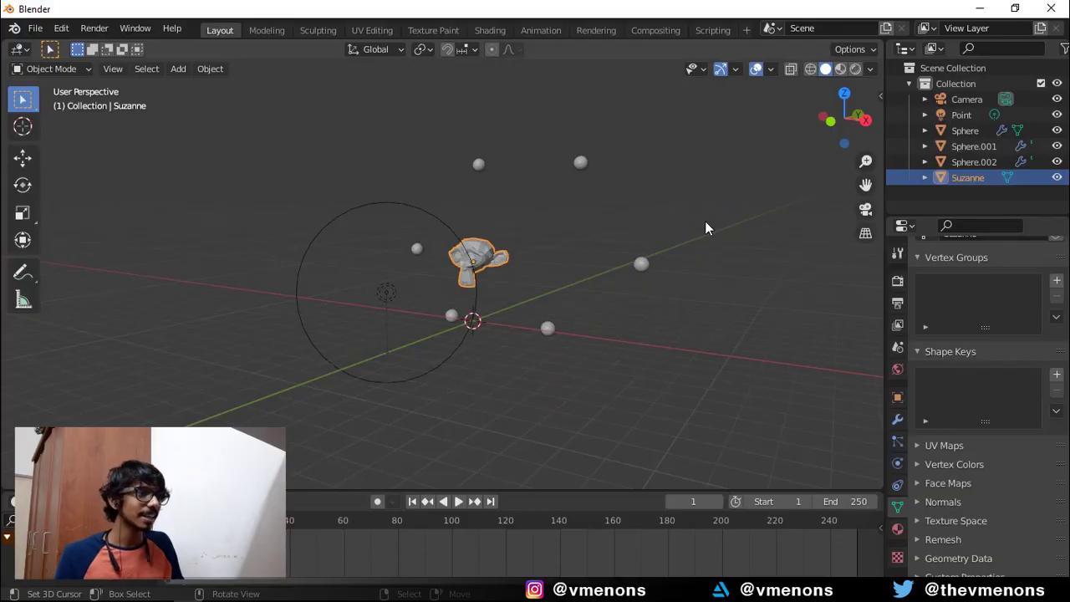
# Switch to Rendered shading and inspect the white sphere's modifiers and emission material
pyautogui.click(855, 68)
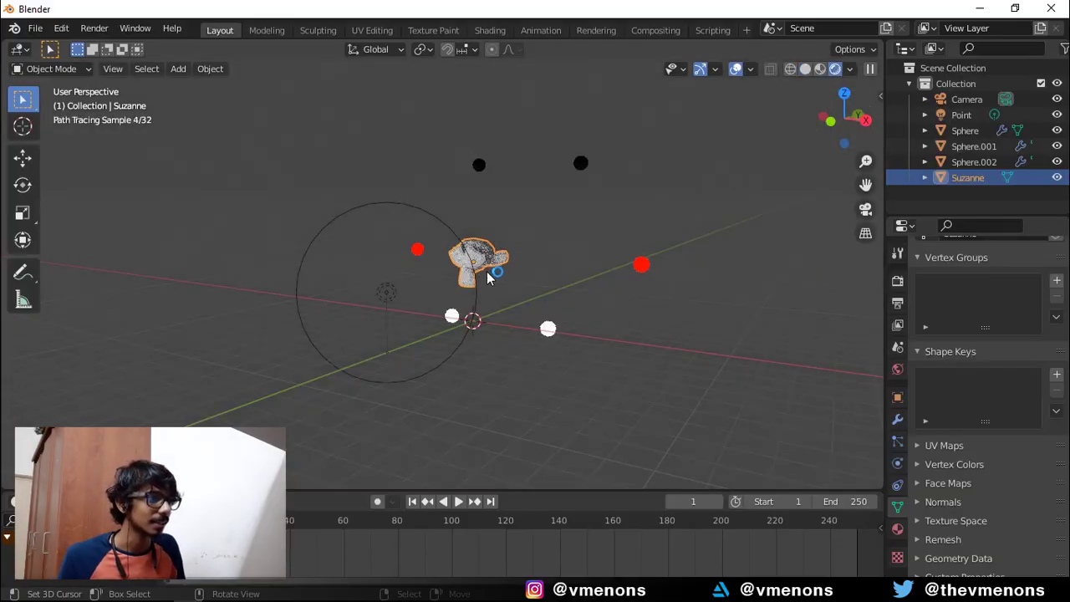
pyautogui.moveTo(485, 260); pyautogui.dragTo(569, 116, button='middle')
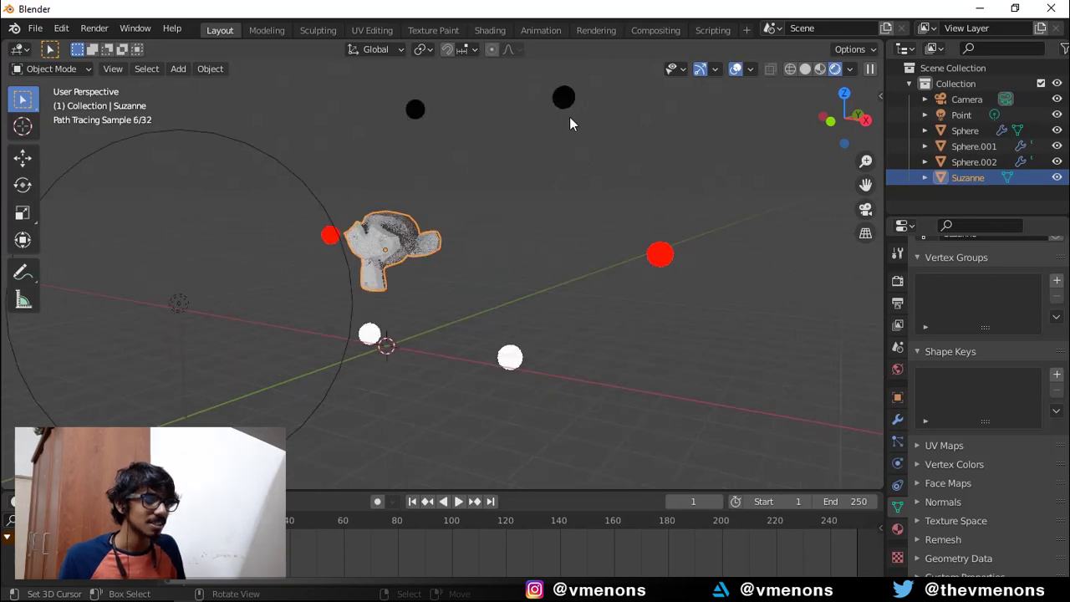
pyautogui.click(515, 359)
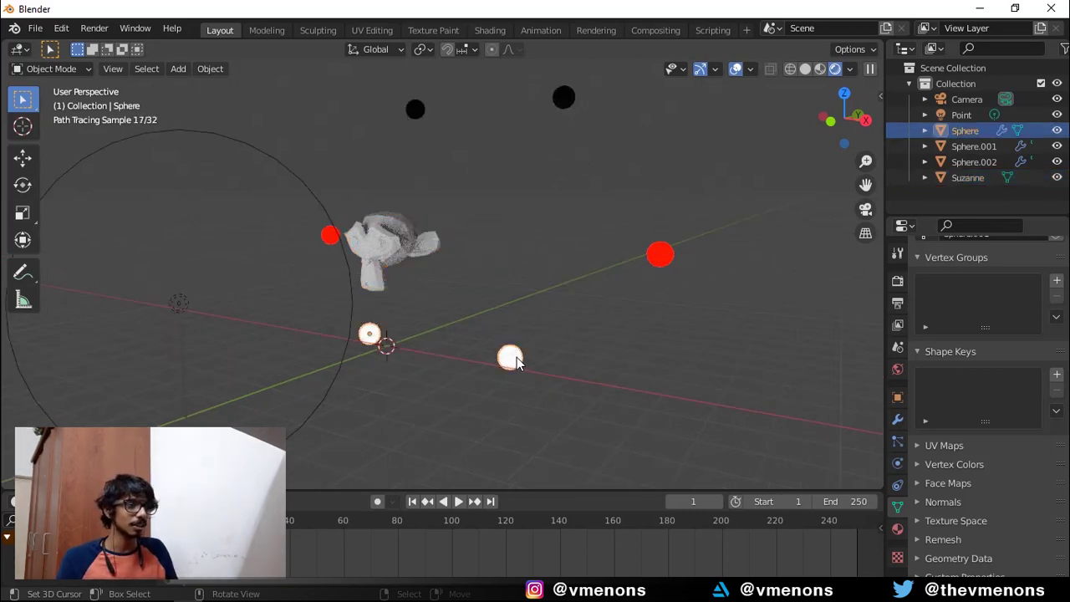
pyautogui.click(896, 419)
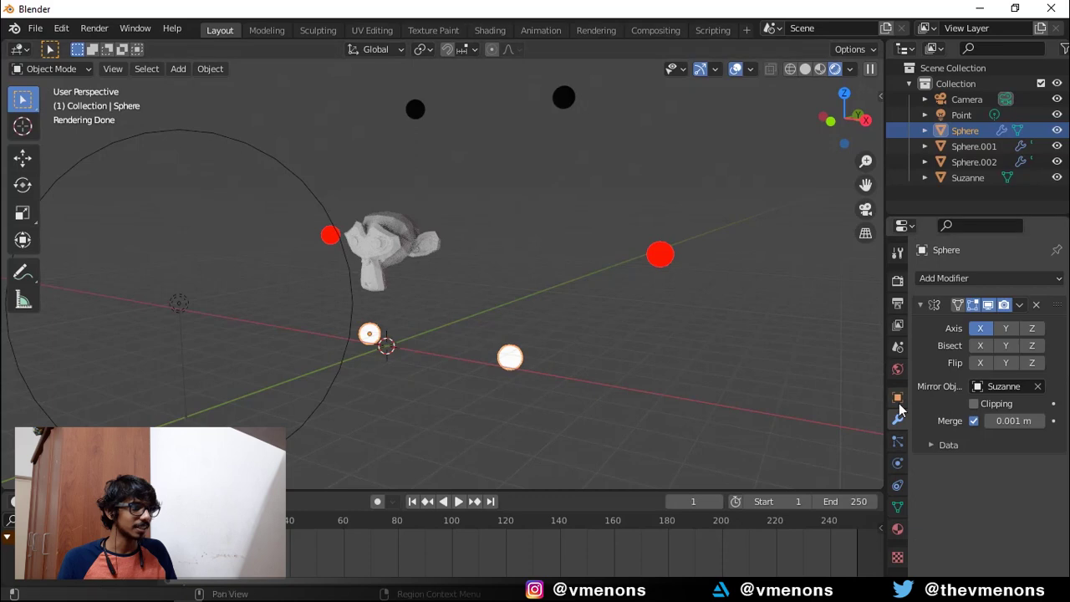
pyautogui.click(896, 528)
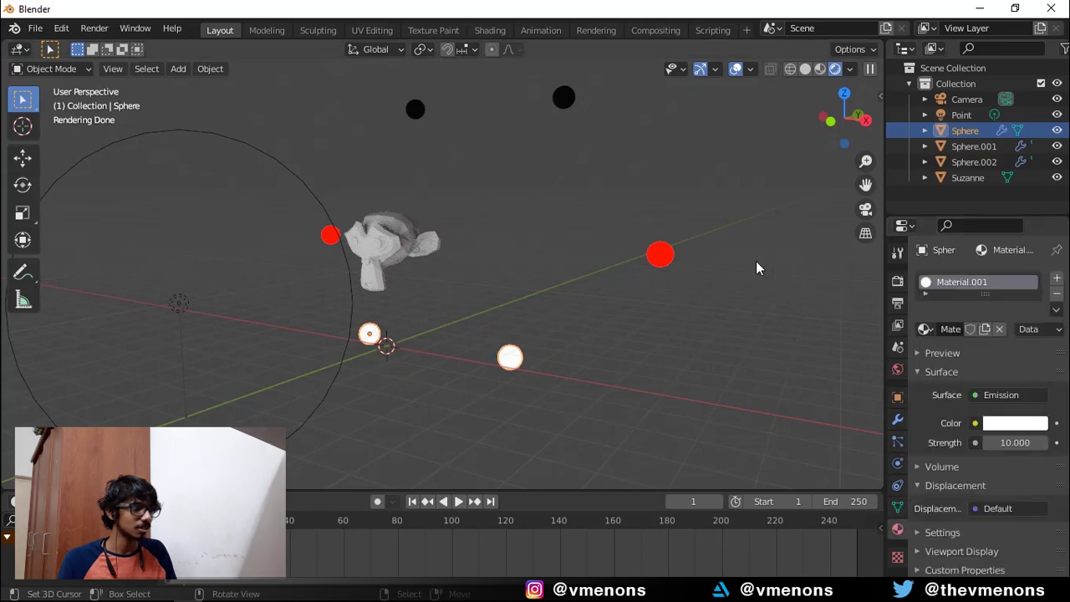
# Inspect the red and black spheres and the point light, then select the camera in camera view
pyautogui.click(662, 260)
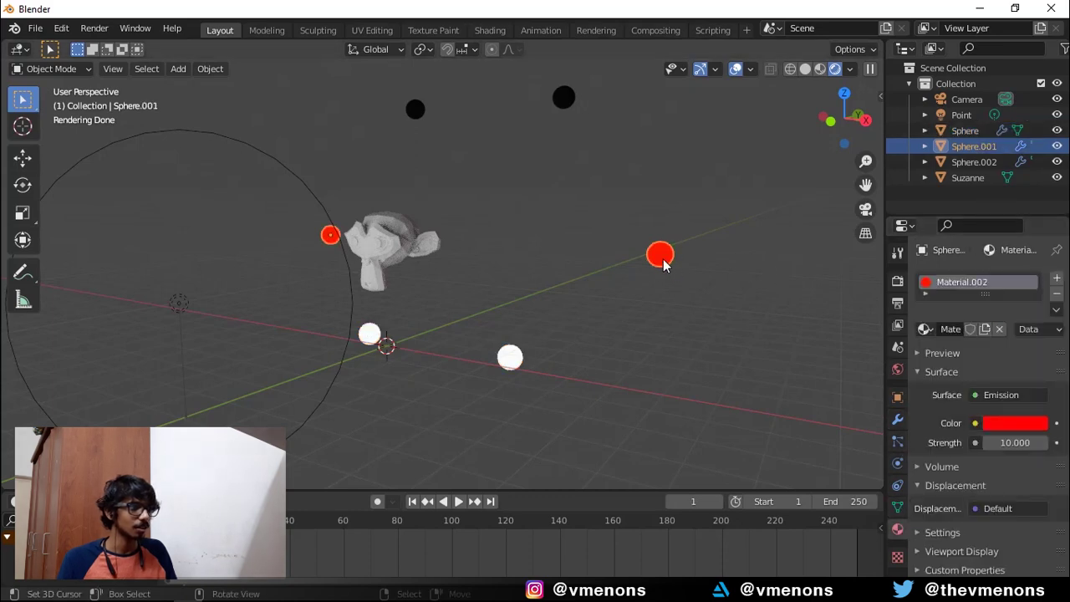
pyautogui.click(558, 103)
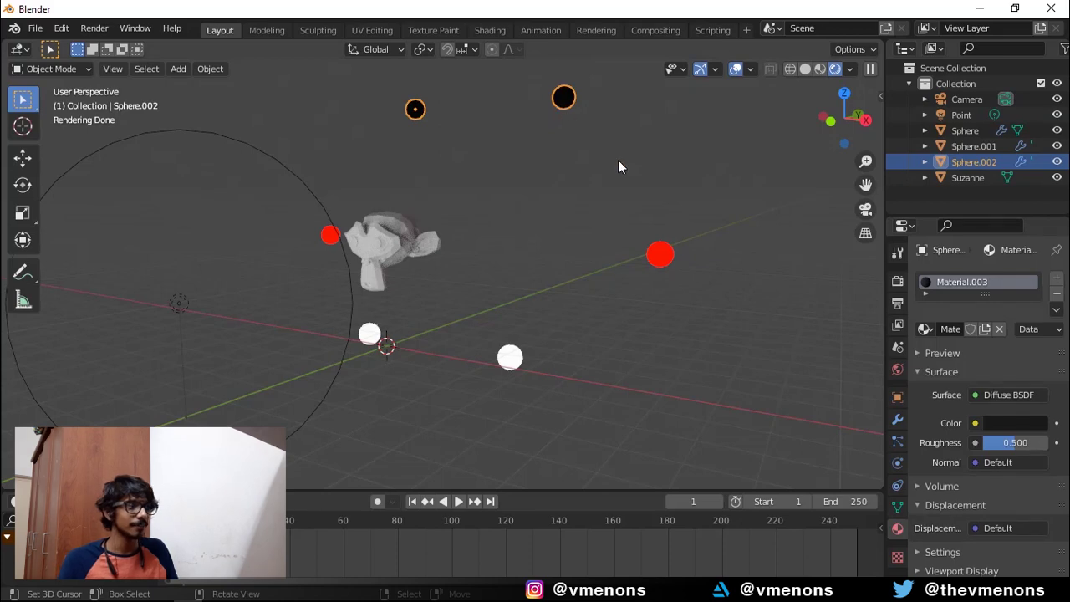
pyautogui.click(180, 304)
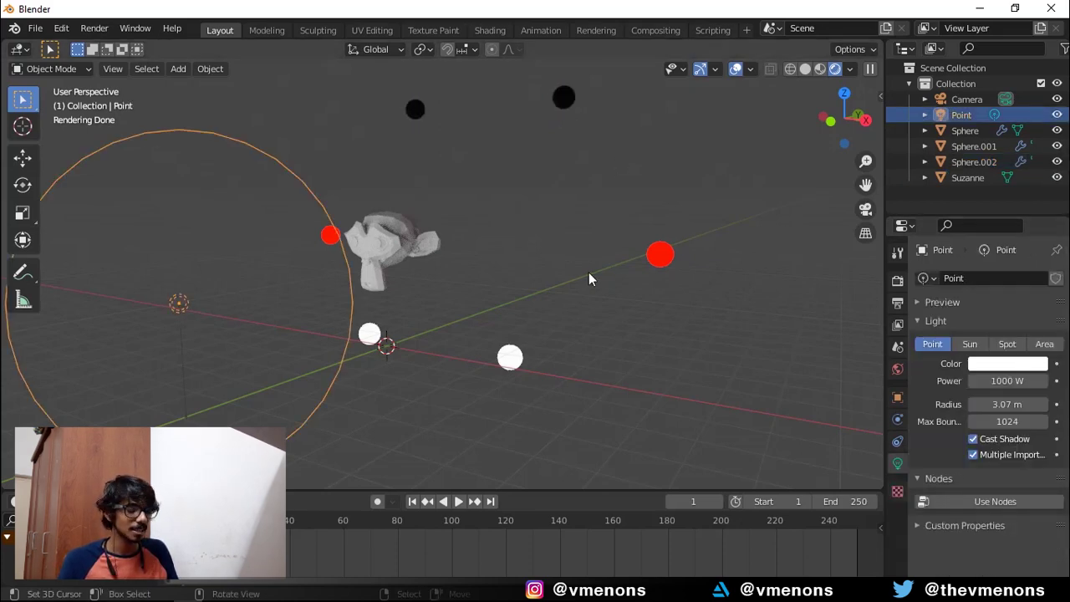
pyautogui.press('KP_0')
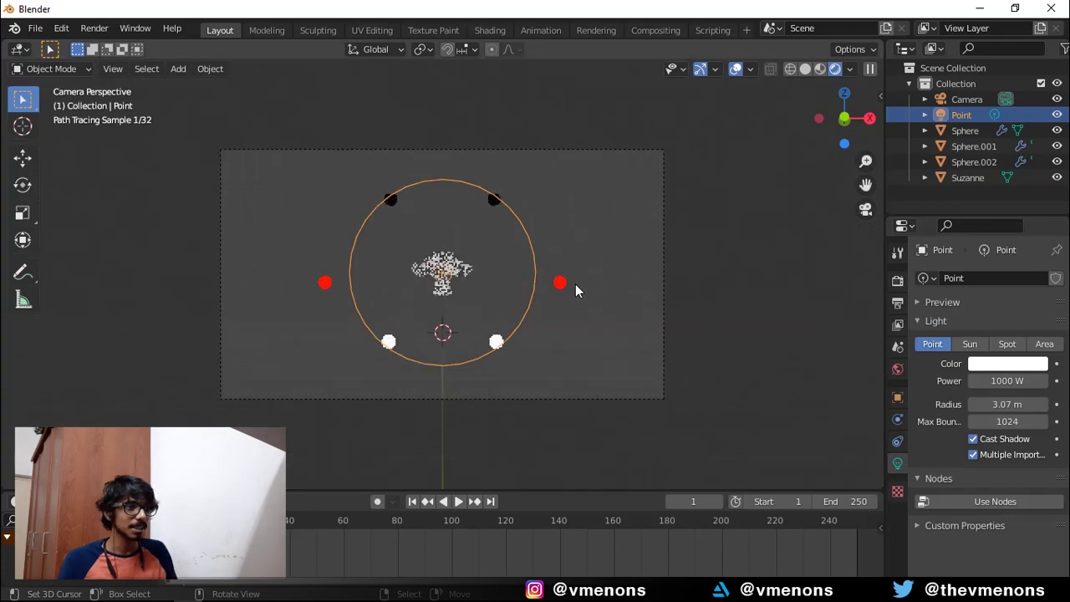
pyautogui.scroll(2, 574, 283)
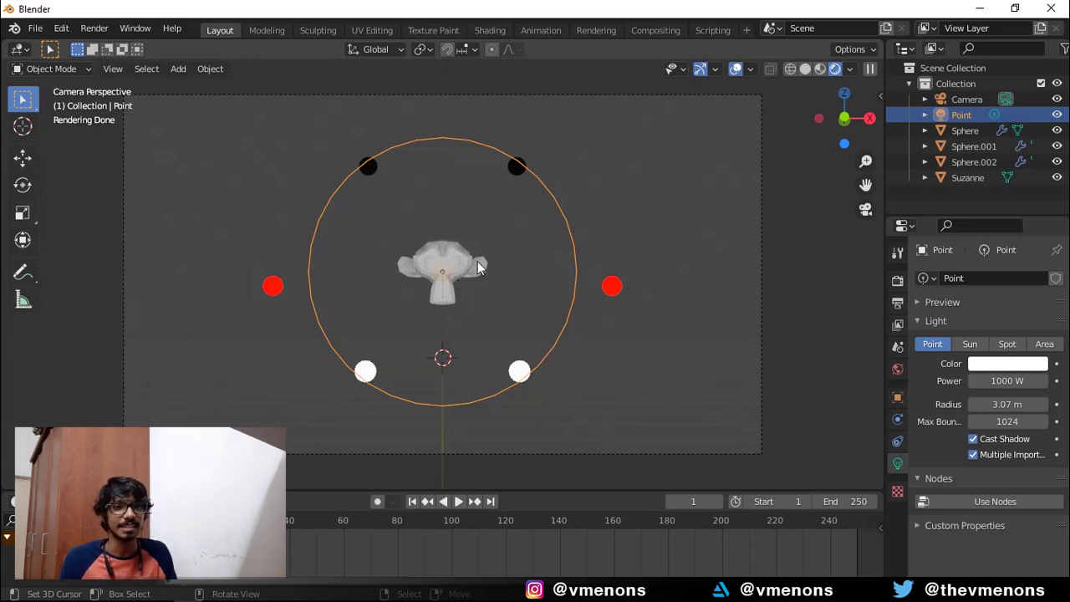
pyautogui.click(756, 247)
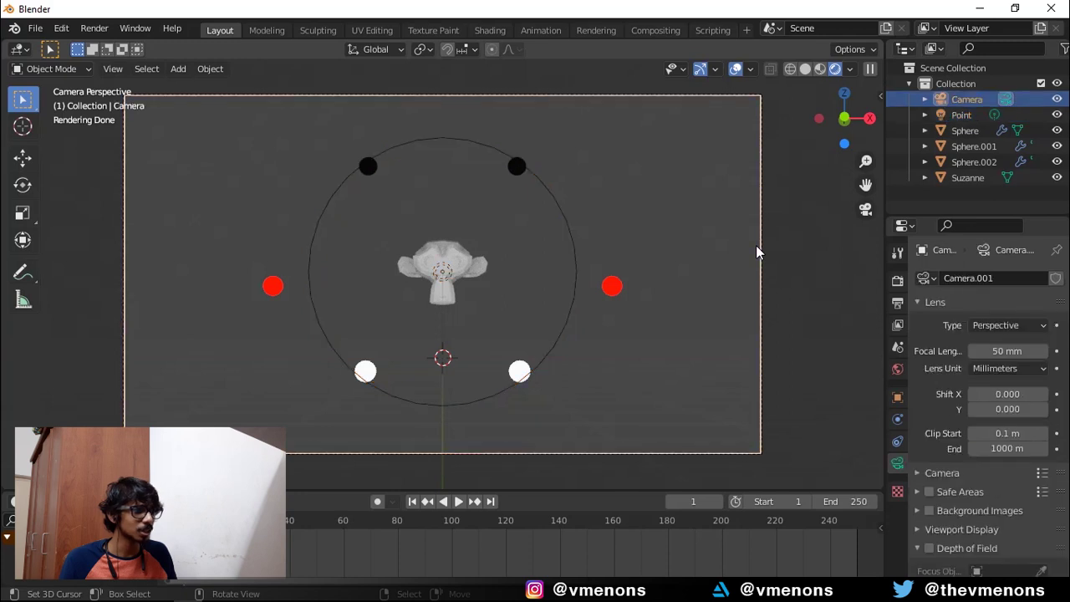
# Set the camera focal length to 24 mm and keyframe it at frame 1
pyautogui.click(1001, 351)
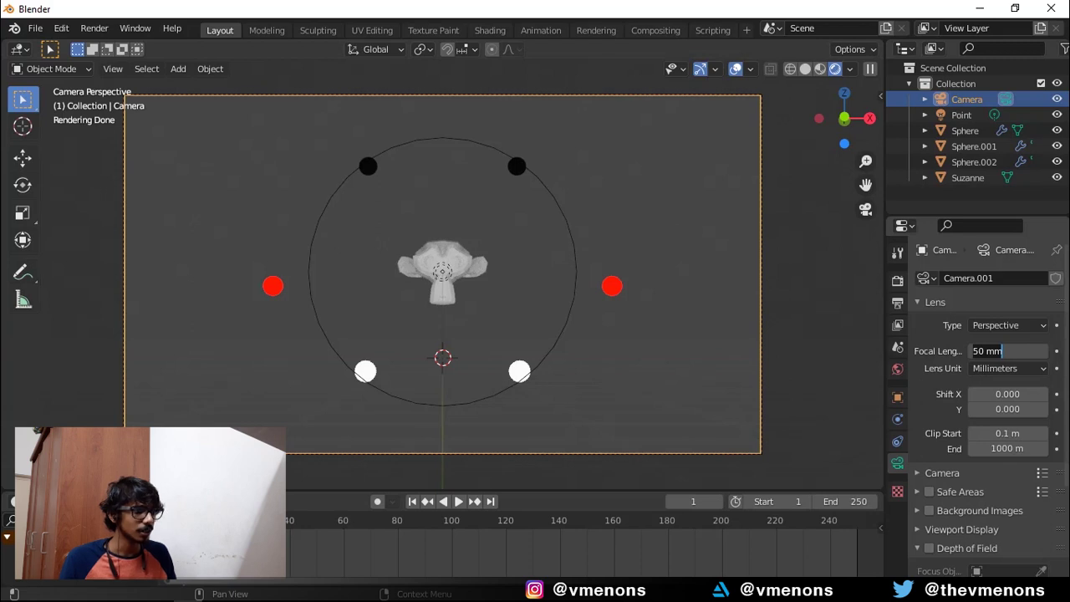
pyautogui.write('35')
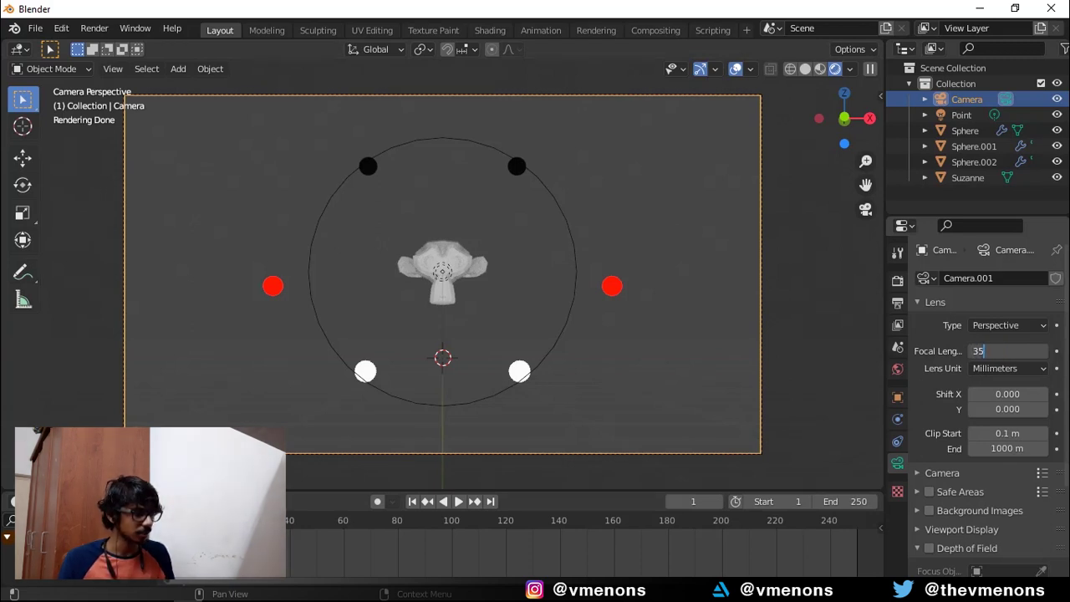
pyautogui.press('Return')
pyautogui.click(1014, 351)
pyautogui.write('24')
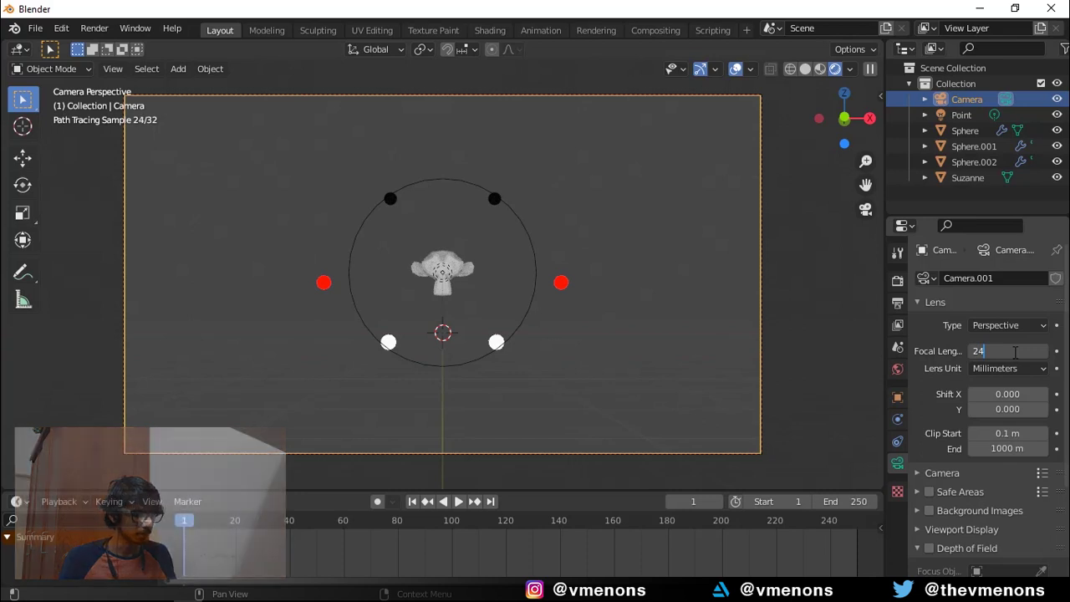
pyautogui.press('Return')
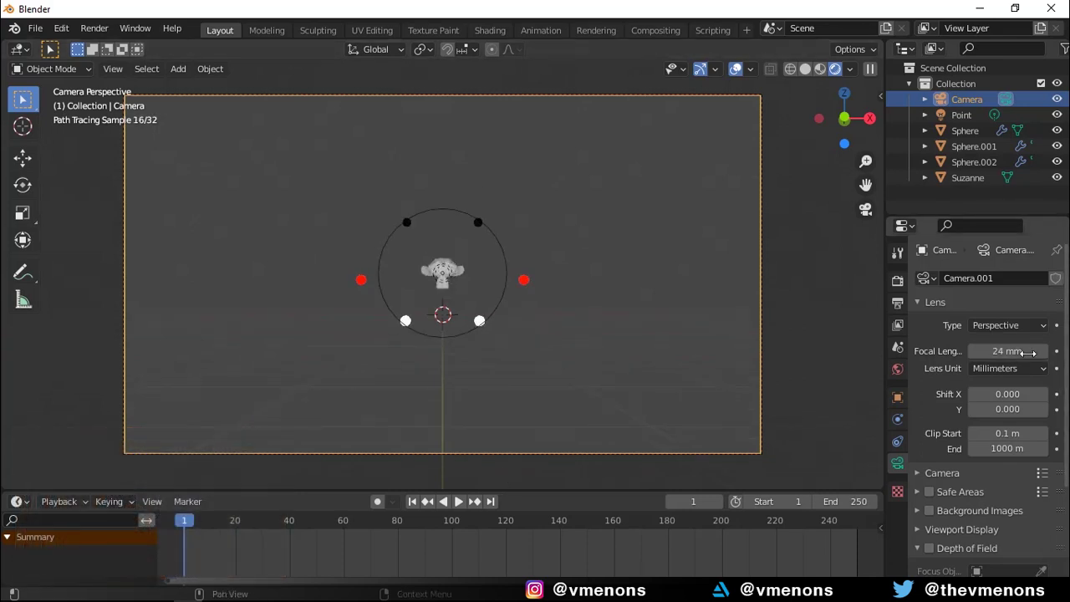
pyautogui.click(1055, 351)
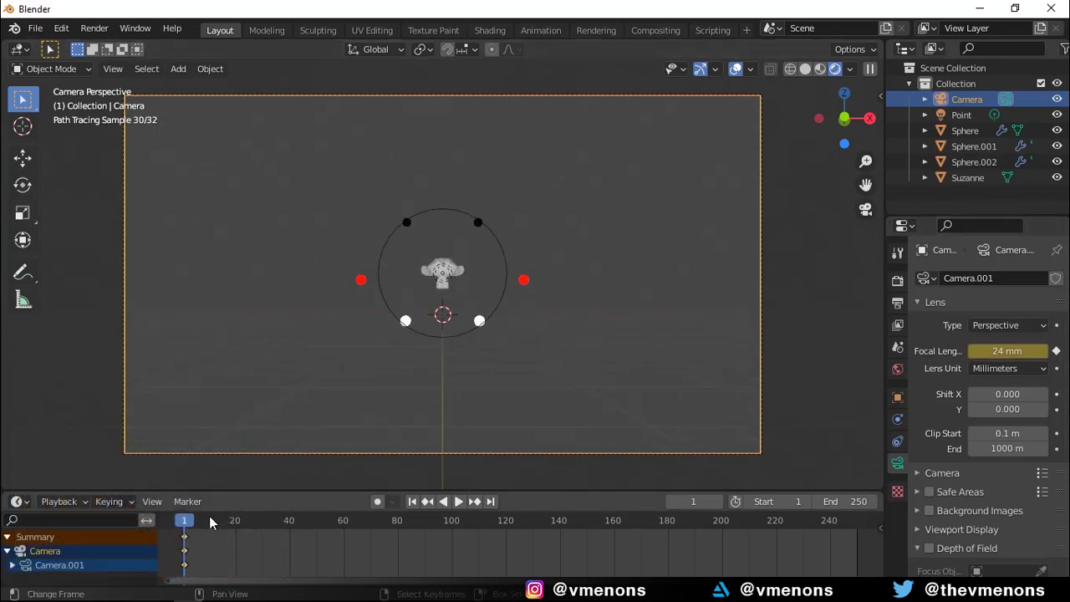
# Keyframe a 75 mm focal length at frame 10
pyautogui.moveTo(205, 520); pyautogui.dragTo(209, 533)
pyautogui.click(1010, 351)
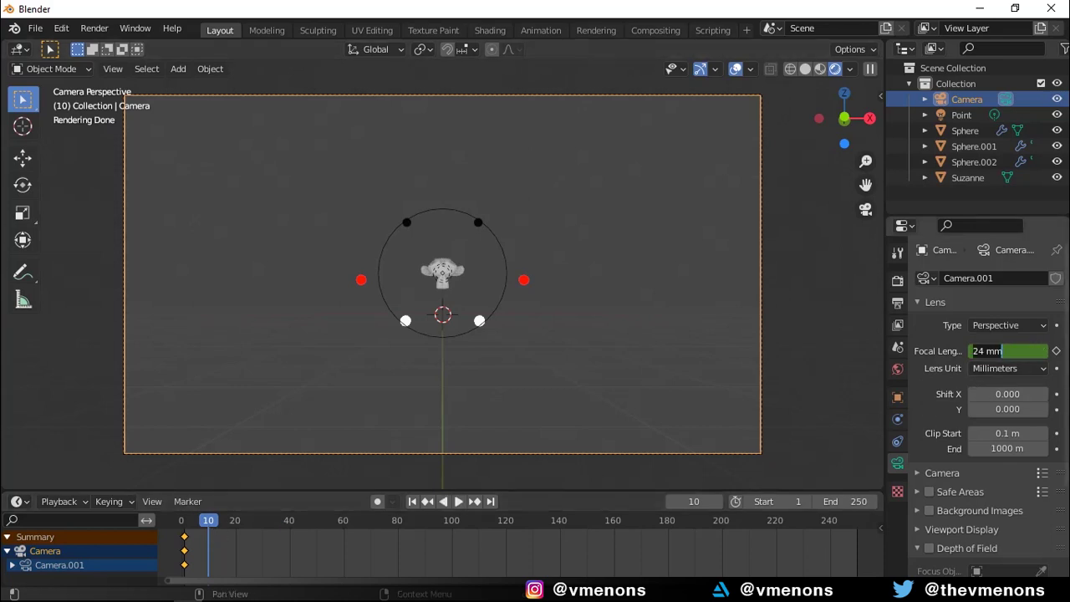
pyautogui.write('75')
pyautogui.press('Return')
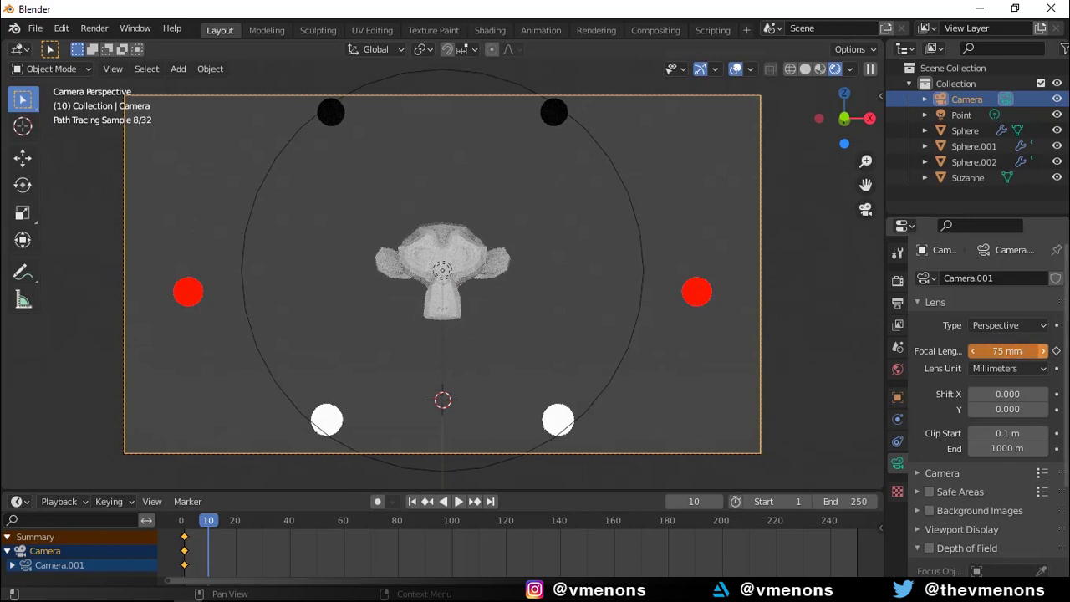
pyautogui.click(1056, 351)
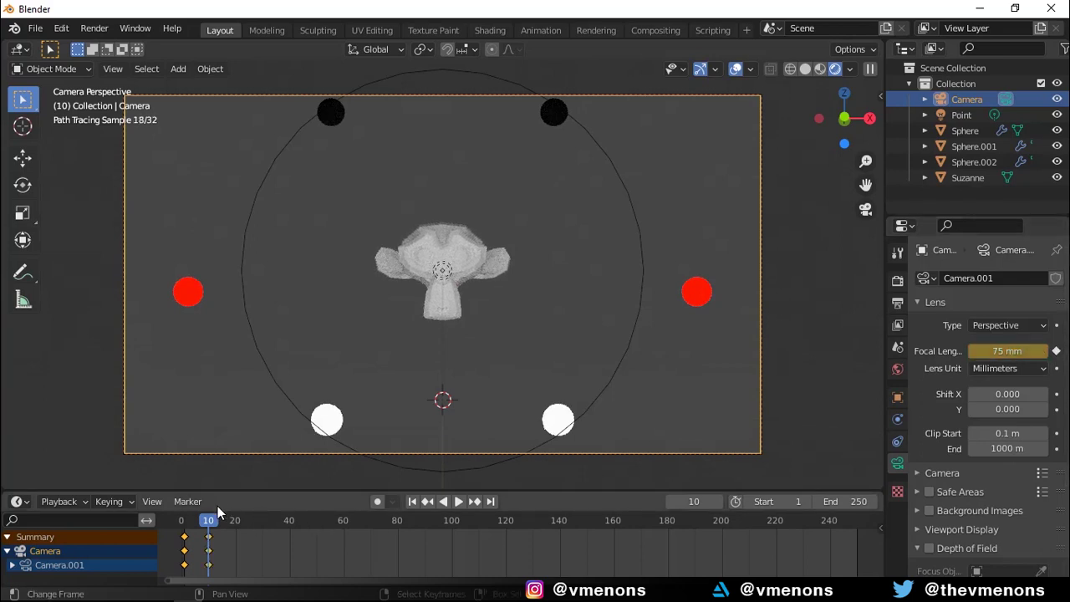
# Set the focal-length keyframes to Linear interpolation and scrub to frame 5 to check
pyautogui.rightClick(205, 520)
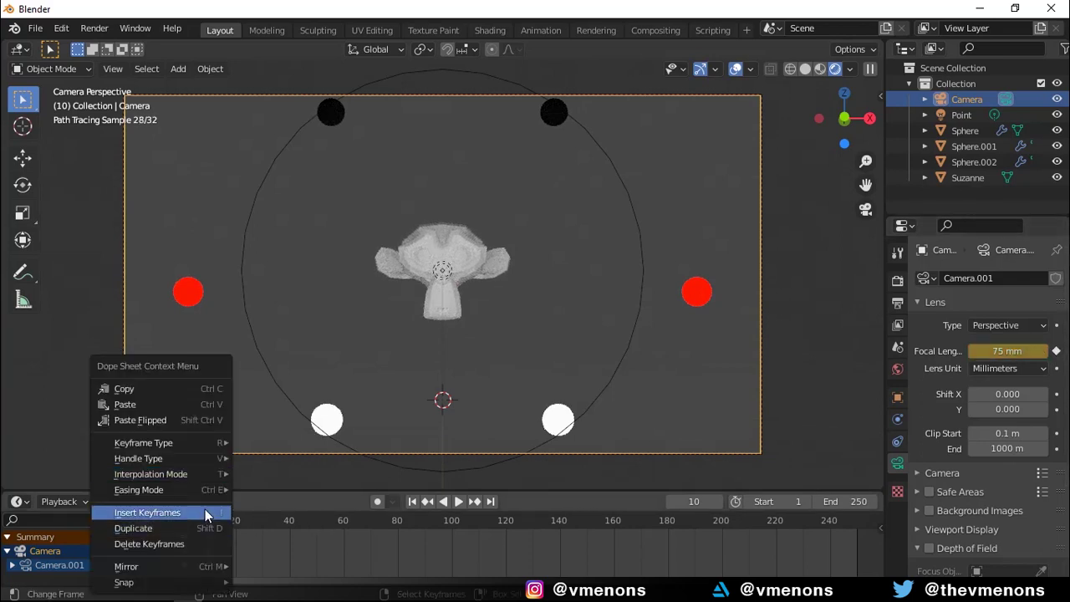
pyautogui.click(183, 522)
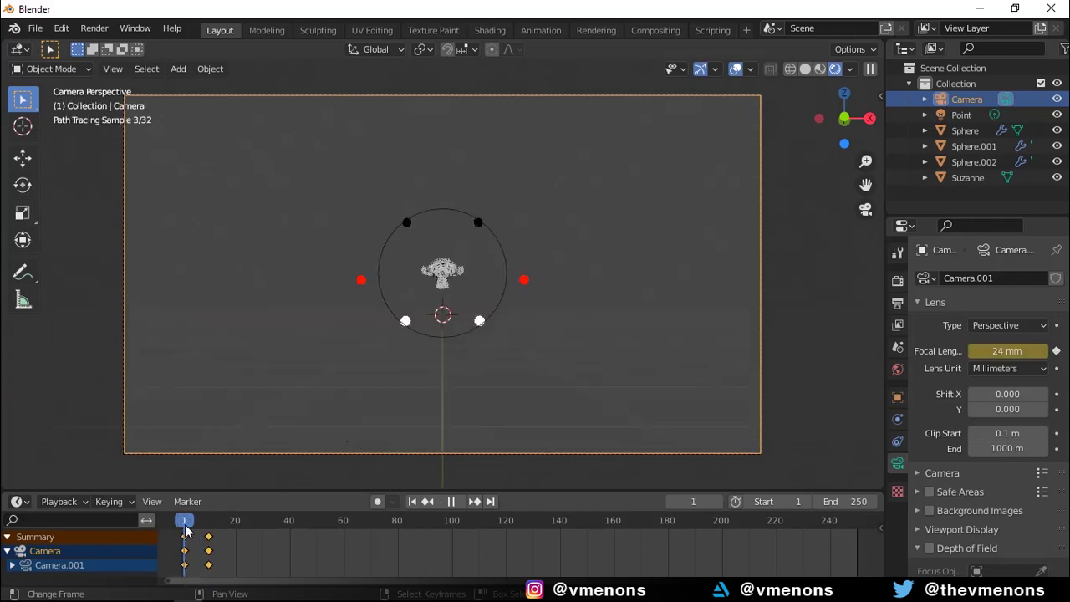
pyautogui.rightClick(187, 528)
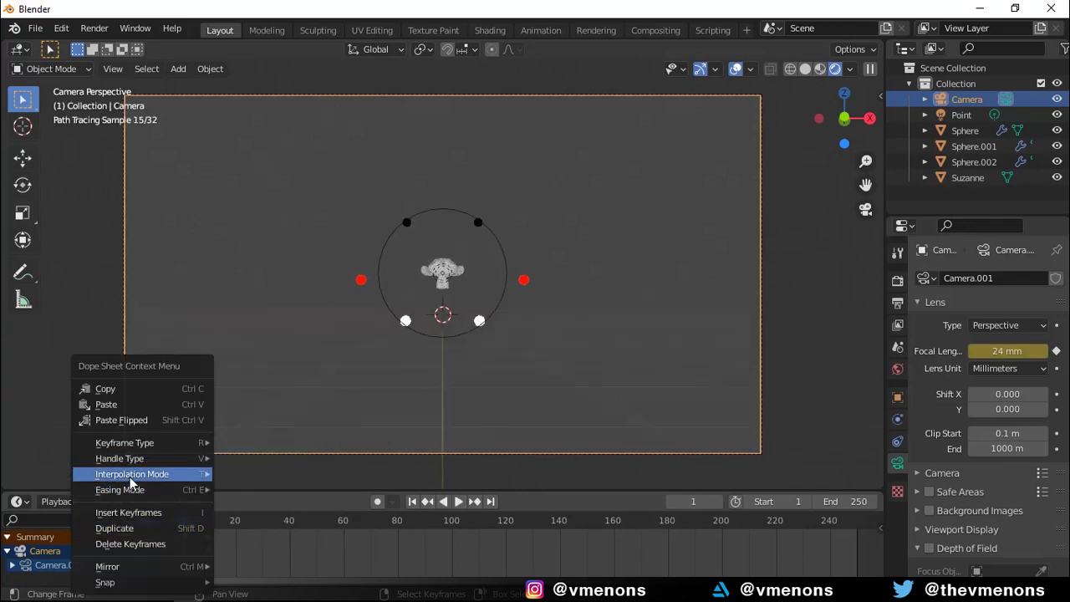
pyautogui.moveTo(133, 476)
pyautogui.click(273, 398)
pyautogui.moveTo(191, 522); pyautogui.dragTo(203, 527)
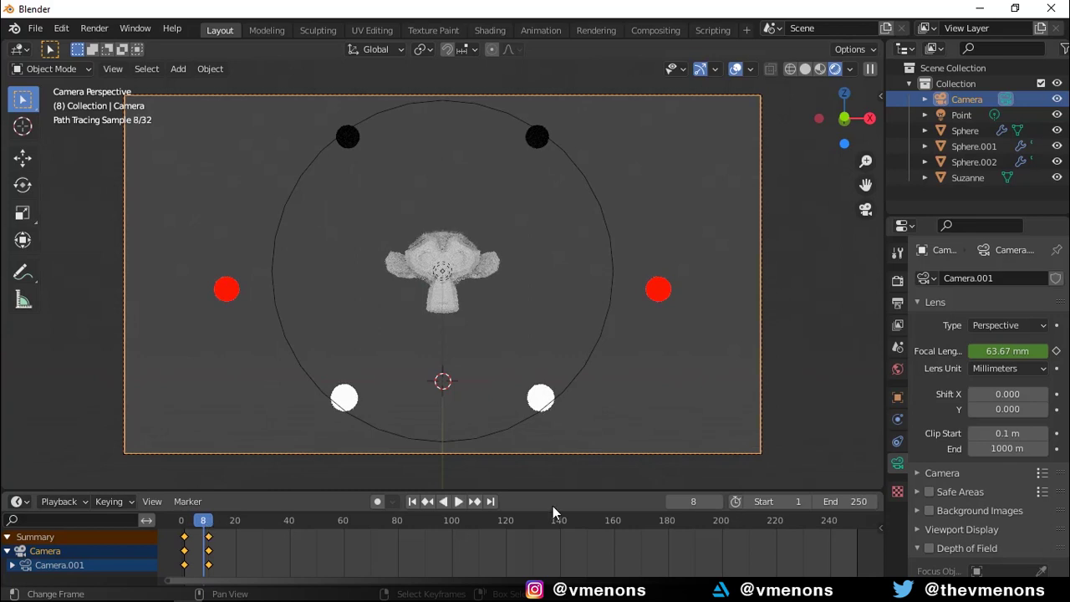
# Enable Motion Blur with a 1.00 shutter and return the viewport to Solid shading
pyautogui.click(898, 282)
pyautogui.scroll(-5, 990, 455)
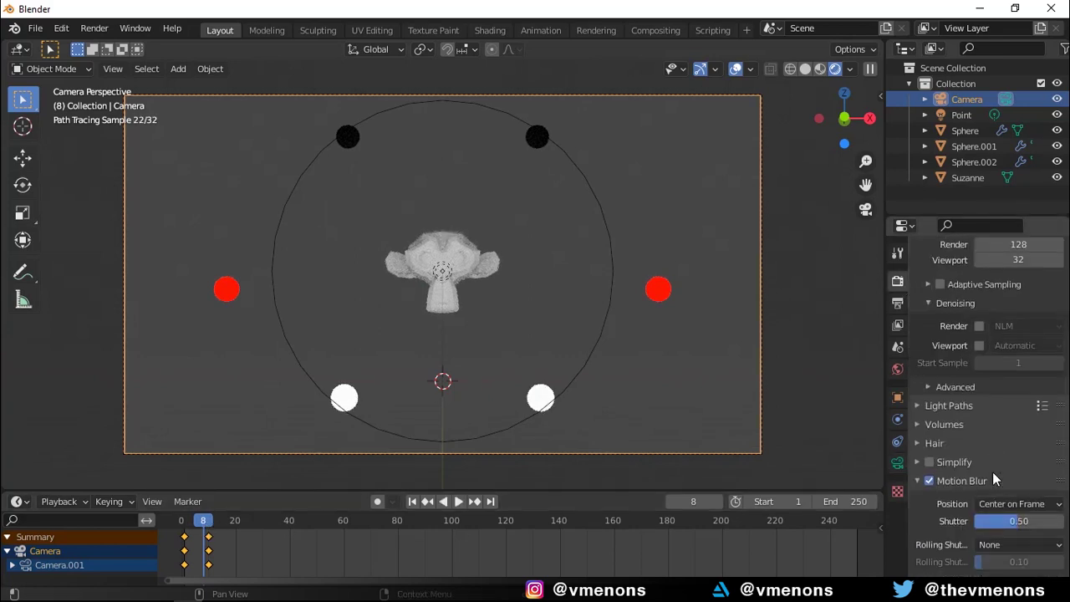
pyautogui.scroll(-1, 992, 471)
pyautogui.click(929, 451)
pyautogui.click(929, 450)
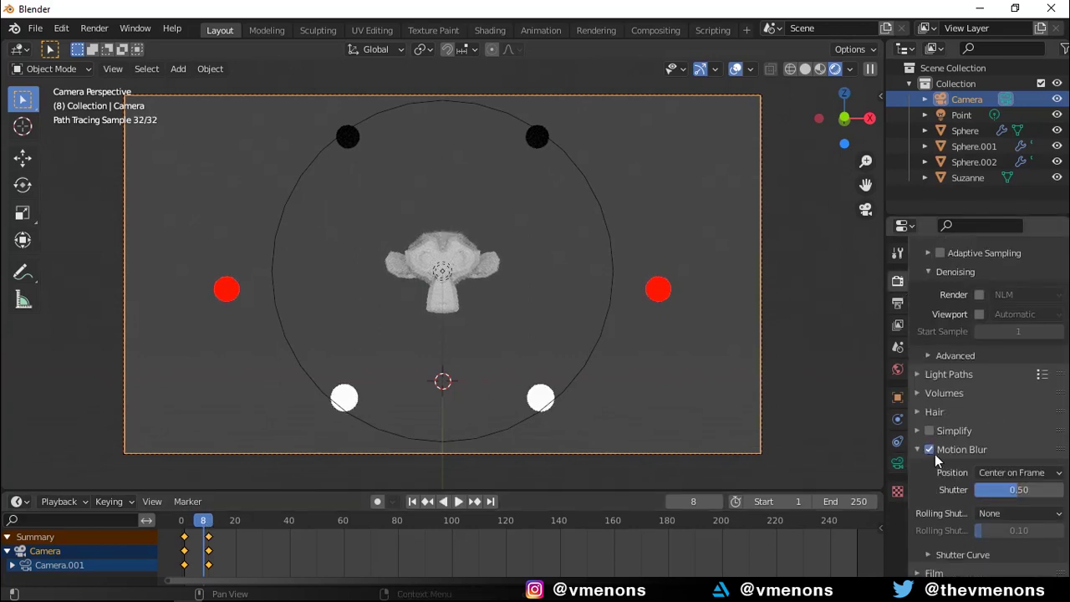
pyautogui.click(1015, 491)
pyautogui.write('0.65')
pyautogui.press('Return')
pyautogui.moveTo(1018, 489); pyautogui.dragTo(1063, 490)
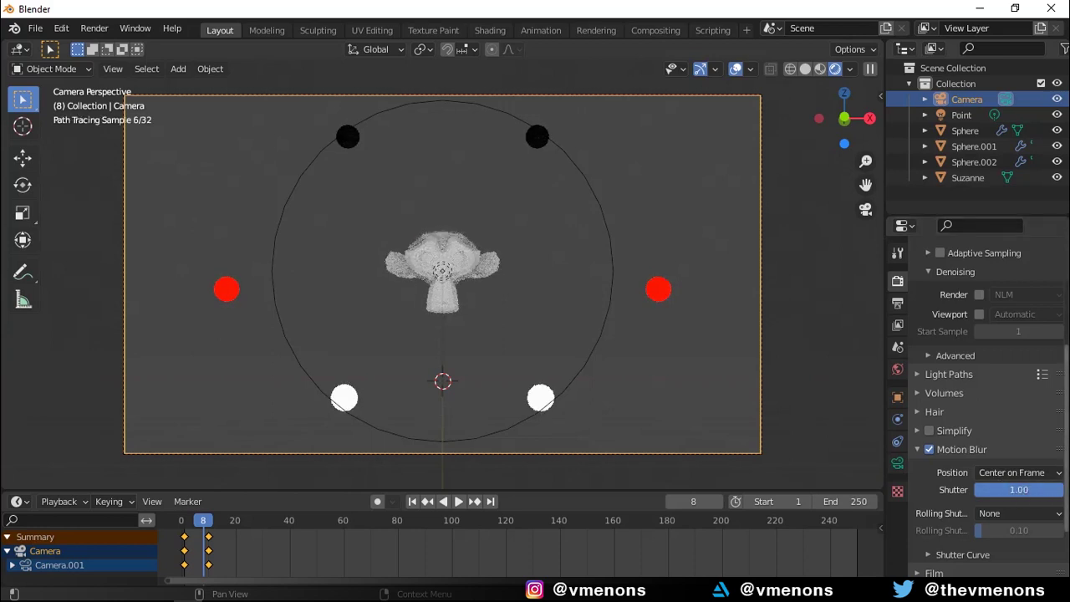
pyautogui.click(804, 70)
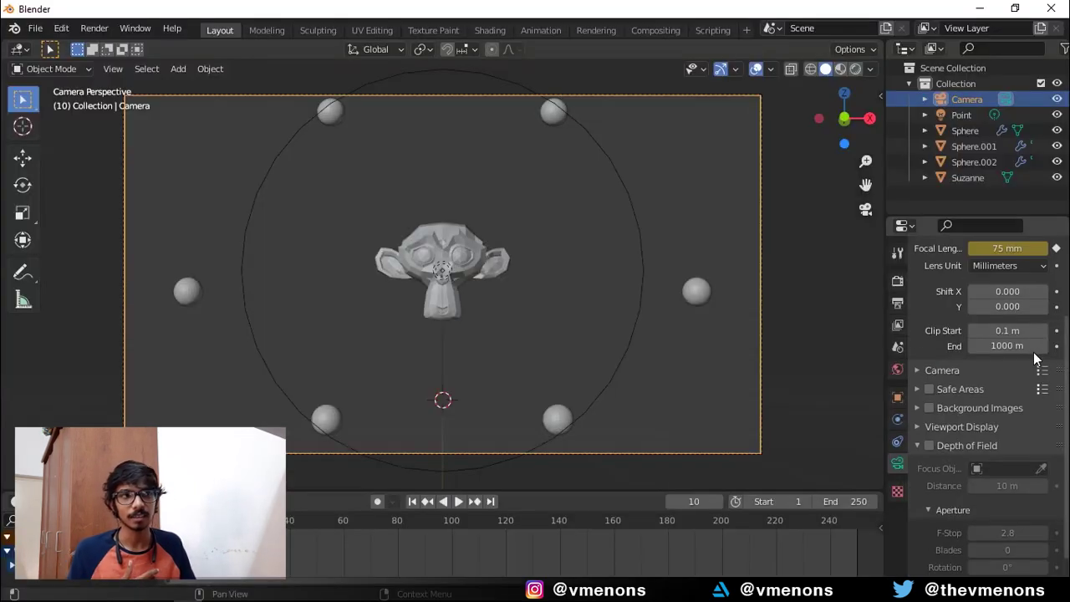
# Keyframe a 105 mm focal length at frame 10 and play back the zoom
pyautogui.scroll(3, 978, 376)
pyautogui.click(1007, 351)
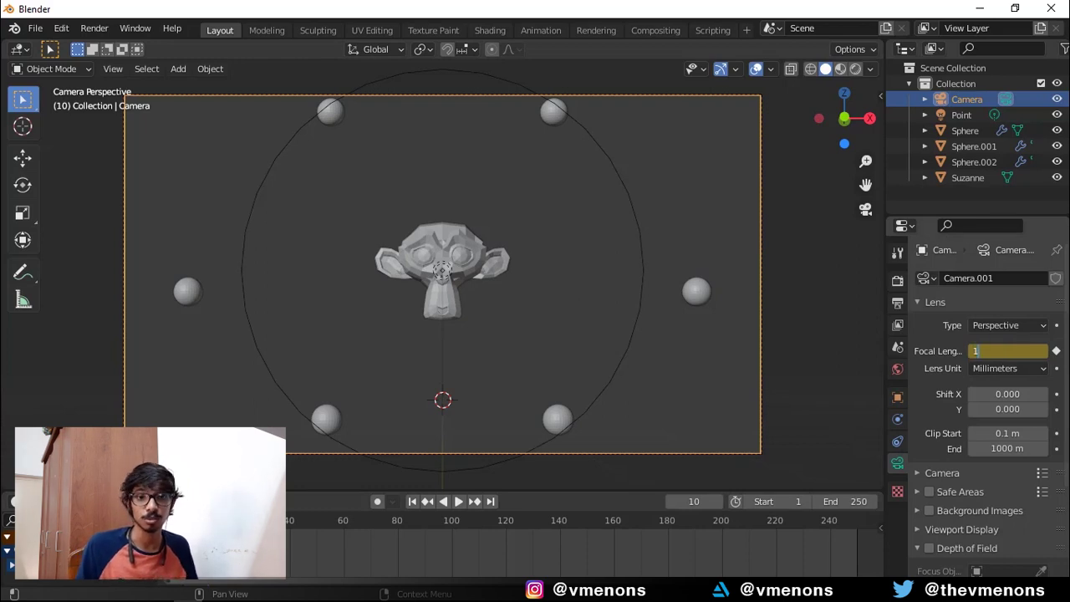
pyautogui.press('Return')
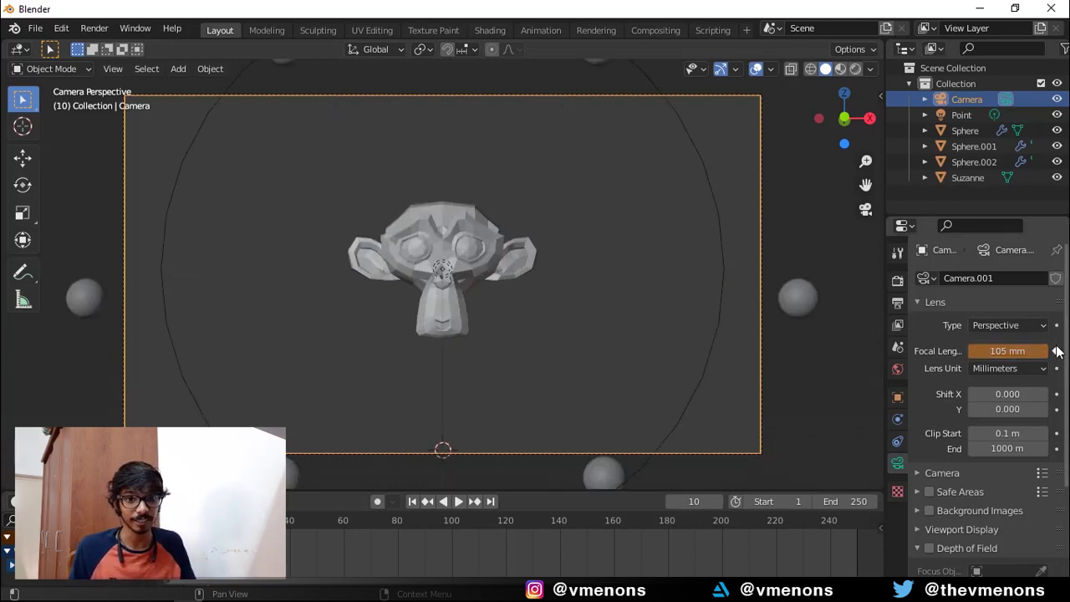
pyautogui.click(1056, 351)
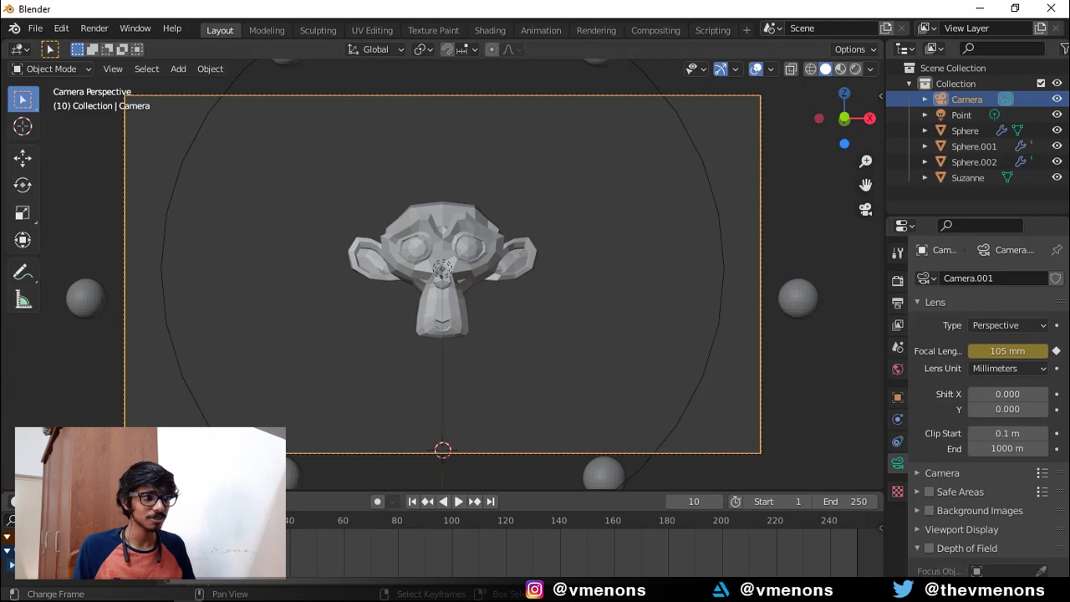
pyautogui.press('space')
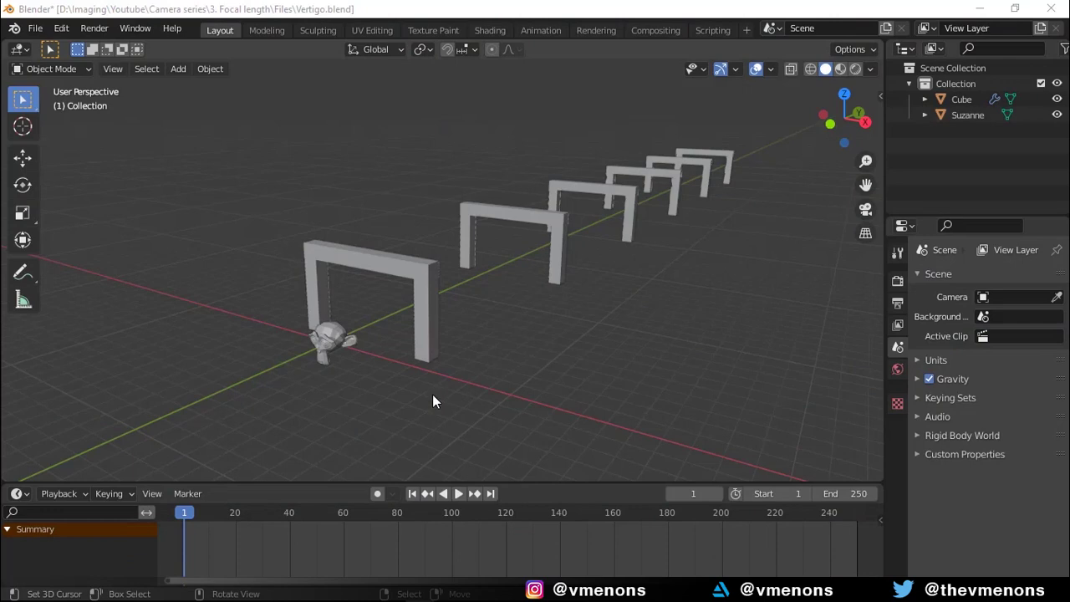
# Orbit the viewport to look over Suzanne and the row of arches
pyautogui.moveTo(432, 394); pyautogui.dragTo(406, 342, button='middle')
# Look through the camera, pull it back to Y -38.729 m, and raise the focal length
pyautogui.moveTo(661, 336); pyautogui.dragTo(517, 344, button='middle')
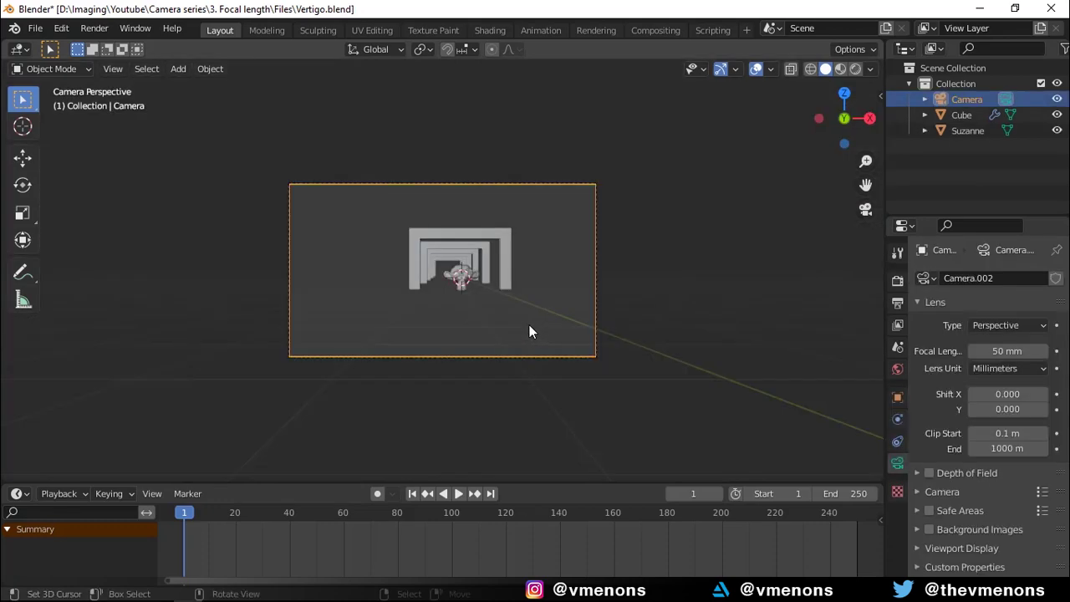
pyautogui.press('n')
pyautogui.scroll(3, 641, 355)
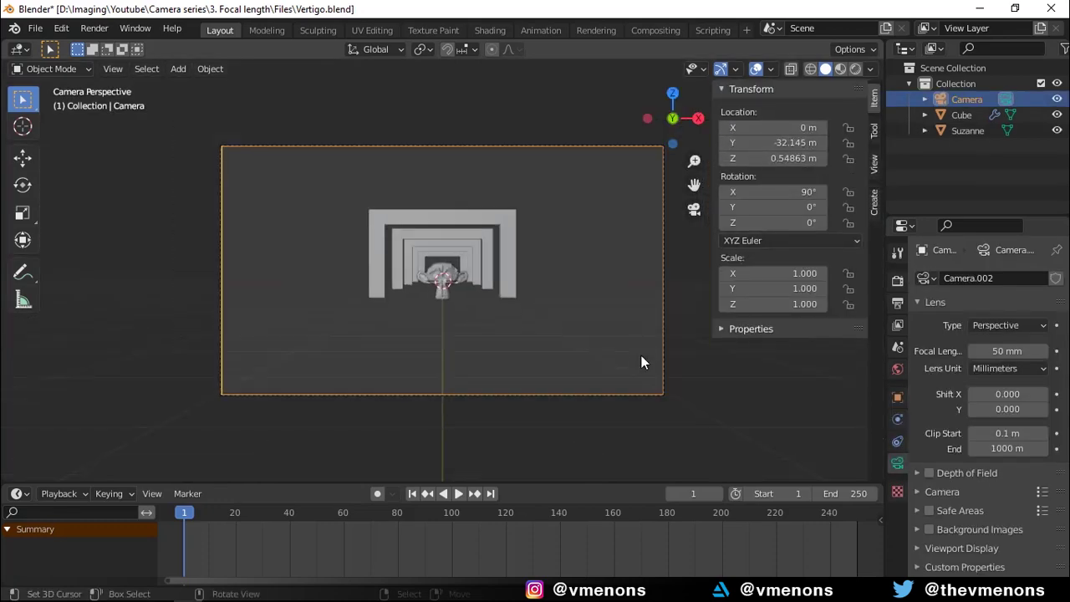
pyautogui.press('g')
pyautogui.press('y')
pyautogui.press('y')
pyautogui.press('z')
pyautogui.press('z')
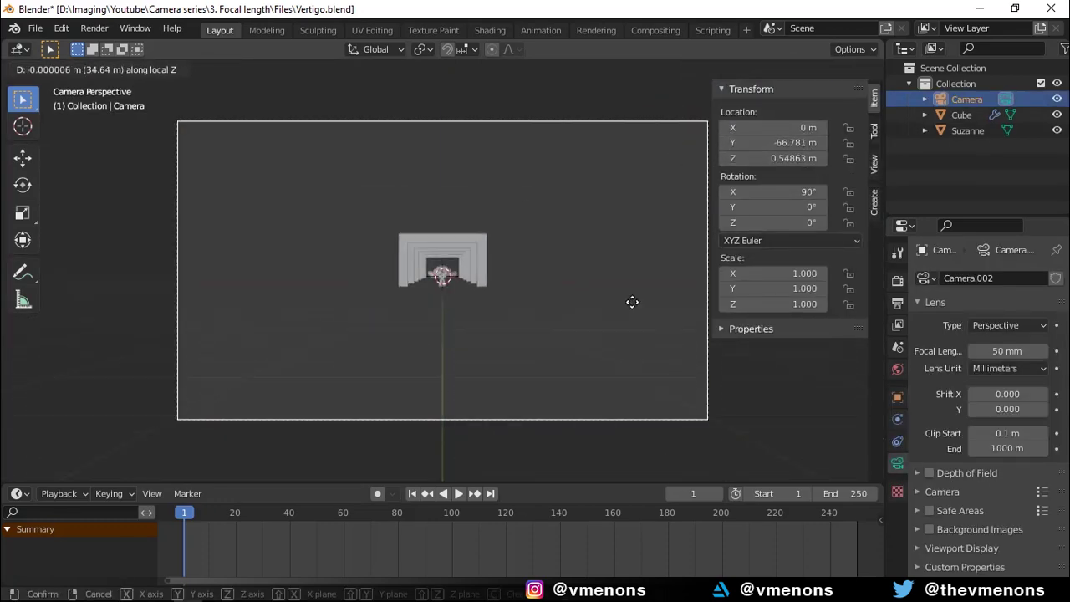
pyautogui.click(647, 459)
pyautogui.moveTo(1003, 351); pyautogui.dragTo(1058, 351)
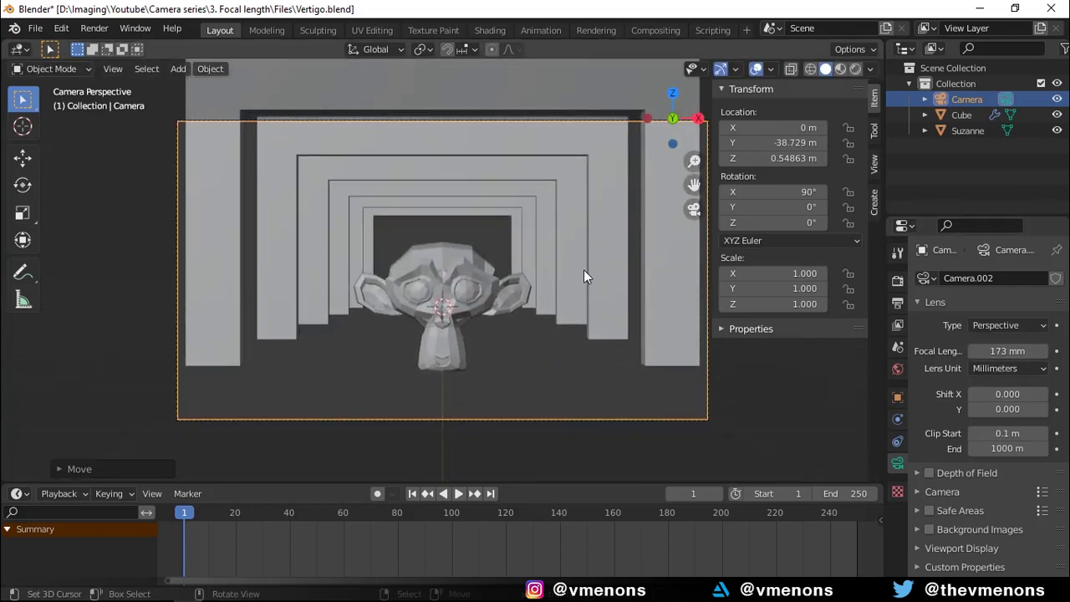
# Lower the camera to Suzanne's height and keyframe a 170 mm focal length at frame 1
pyautogui.press('g')
pyautogui.press('z')
pyautogui.moveTo(600, 153); pyautogui.dragTo(609, 78)
pyautogui.click(616, 95)
pyautogui.moveTo(1007, 351)
pyautogui.mouseDown()
pyautogui.moveTo(1024, 351)
pyautogui.moveTo(1000, 351)
pyautogui.mouseUp()
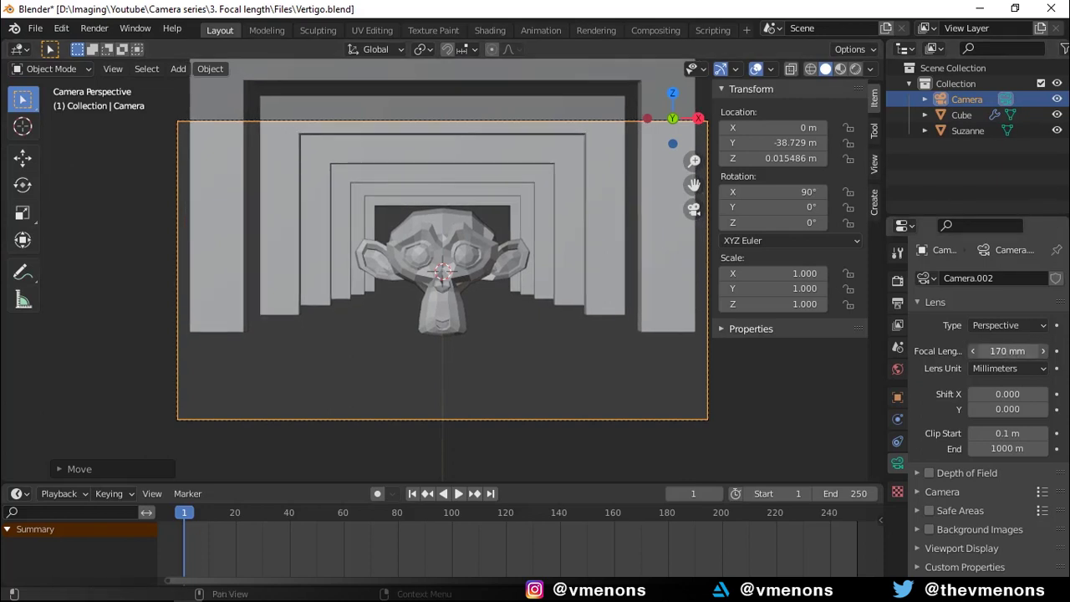
pyautogui.click(1055, 351)
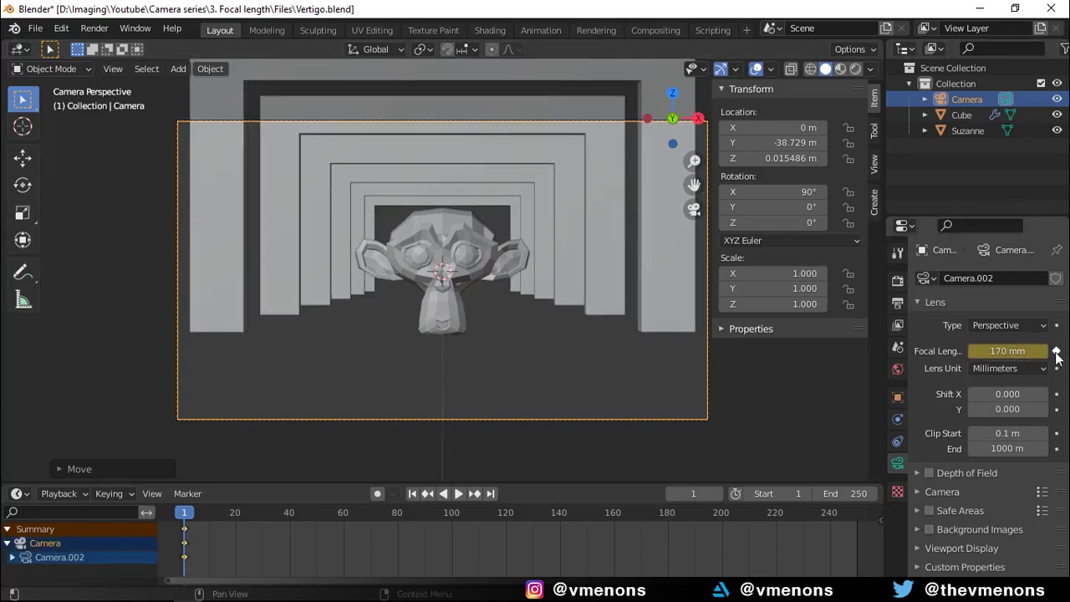
pyautogui.press('KP_0')
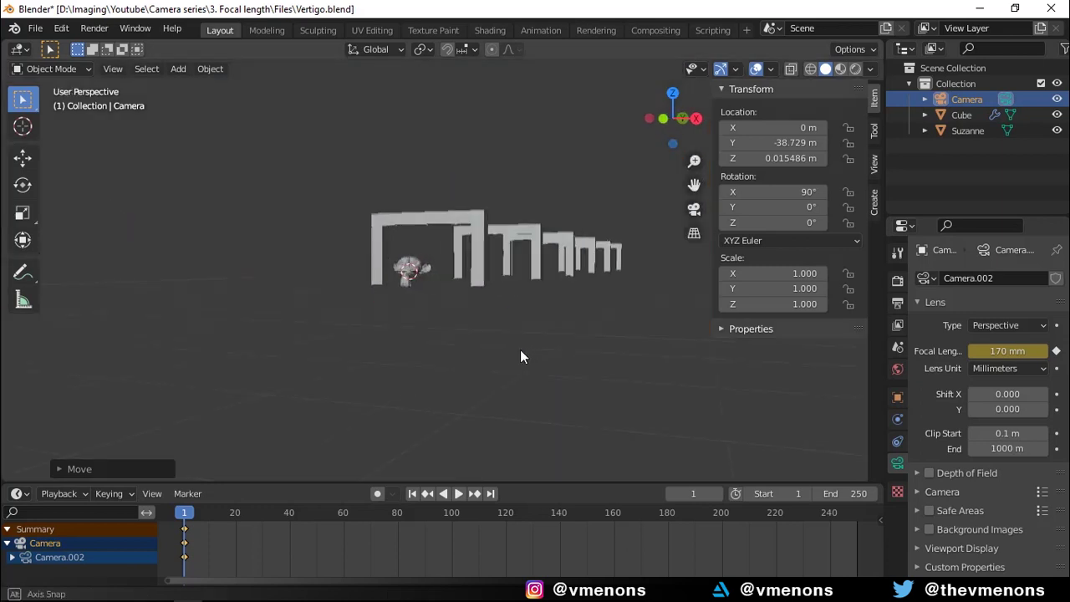
# Add a Circle Empty, rotate it 90° on X, and lower it along Z
pyautogui.hotkey('shift', 'a')
pyautogui.moveTo(238, 422)
pyautogui.click(414, 412)
pyautogui.write('rx90')
pyautogui.press('Return')
pyautogui.moveTo(626, 321); pyautogui.dragTo(406, 305, button='middle')
pyautogui.press('g')
pyautogui.press('z')
pyautogui.click(338, 311)
# Parent the camera to the Empty with Keep Transform
pyautogui.click(339, 311)
pyautogui.keyDown('shift'); pyautogui.click(269, 344); pyautogui.keyUp('shift')
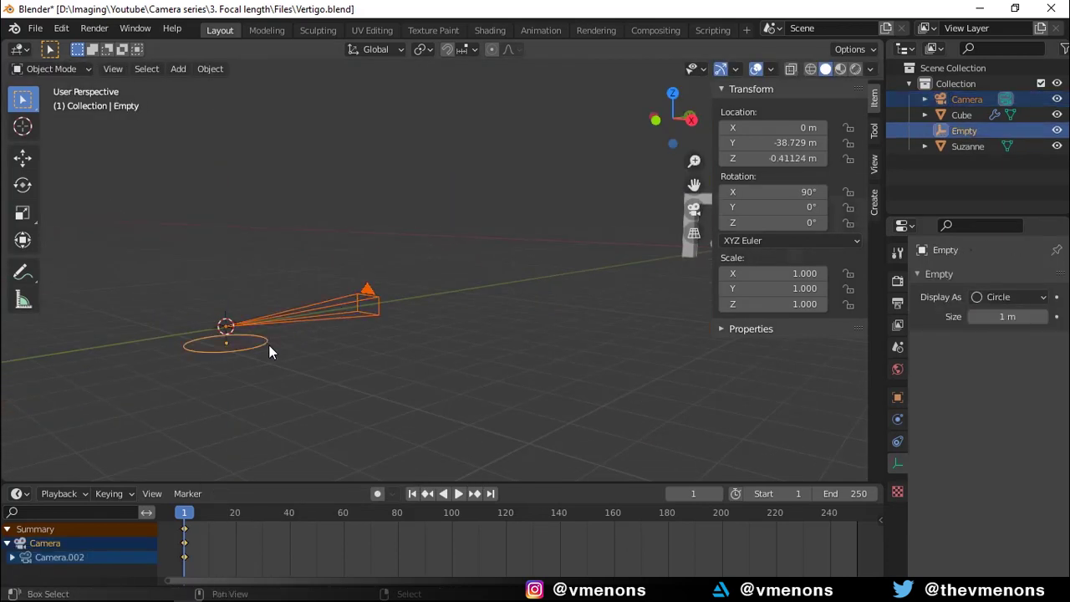
pyautogui.hotkey('ctrl', 'p')
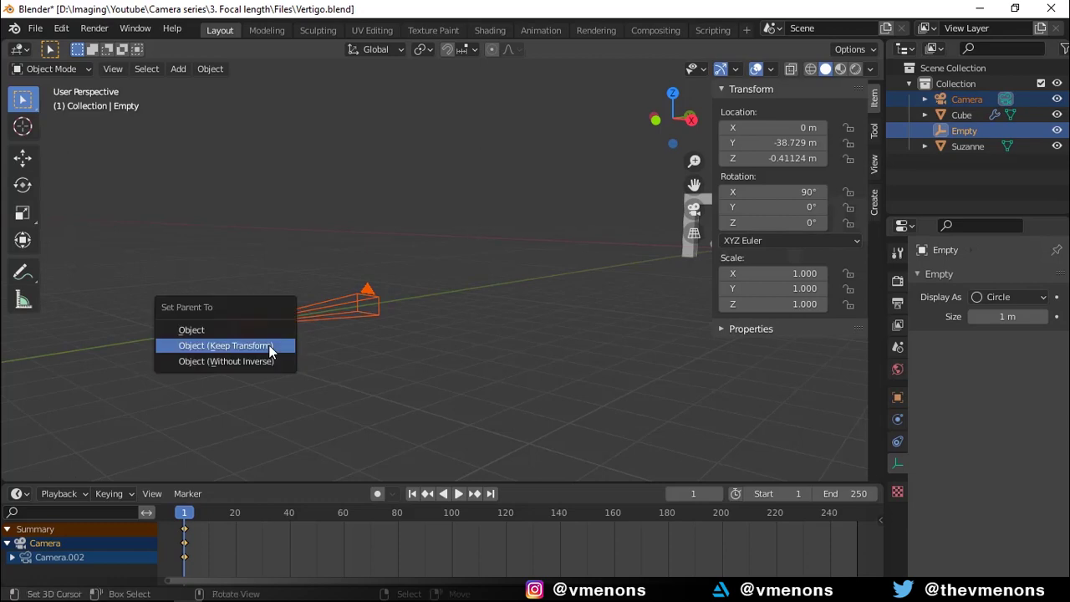
pyautogui.click(268, 345)
# Keyframe the Empty's location at frame 1
pyautogui.click(245, 347)
pyautogui.press('i')
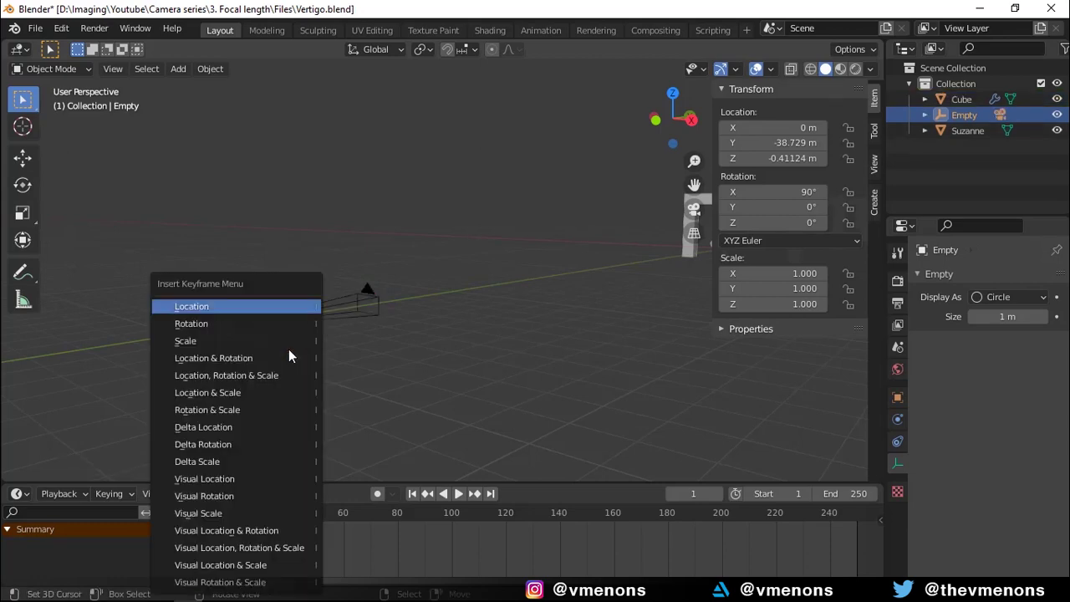
pyautogui.click(236, 307)
pyautogui.moveTo(659, 389); pyautogui.dragTo(174, 344, button='middle')
# At frame 120, move the Empty along Y toward Suzanne to -9.4914 m and keyframe its location
pyautogui.click(505, 518)
pyautogui.press('g')
pyautogui.press('y')
pyautogui.click(559, 283)
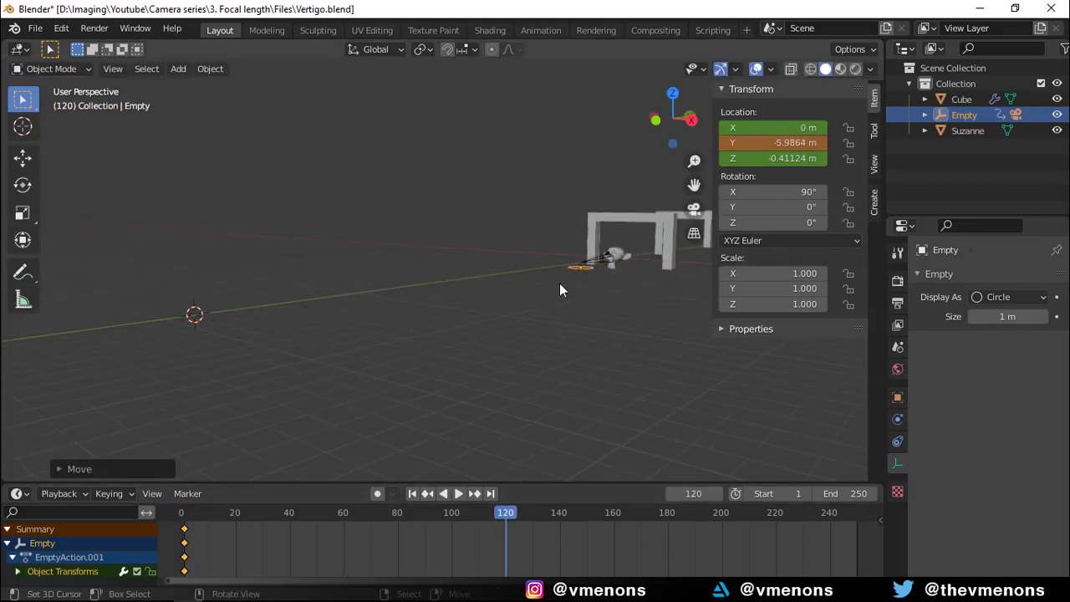
pyautogui.moveTo(564, 284); pyautogui.dragTo(482, 306, button='middle')
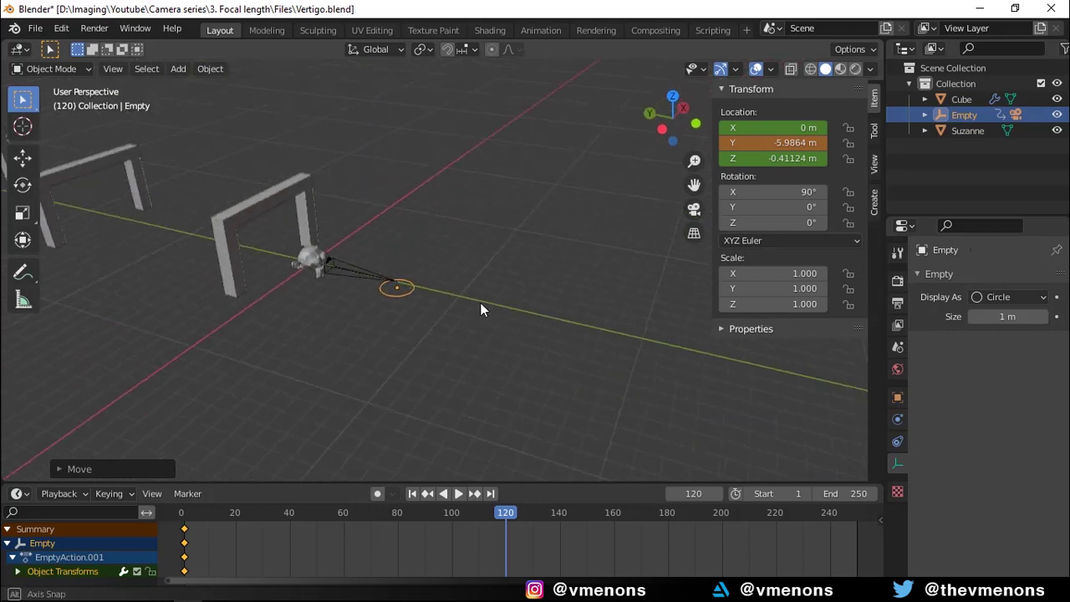
pyautogui.press('g')
pyautogui.press('y')
pyautogui.click(517, 318)
pyautogui.press('i')
pyautogui.click(489, 302)
# In camera view, lower the camera's focal length to 50 mm and keyframe it at frame 120
pyautogui.press('KP_0')
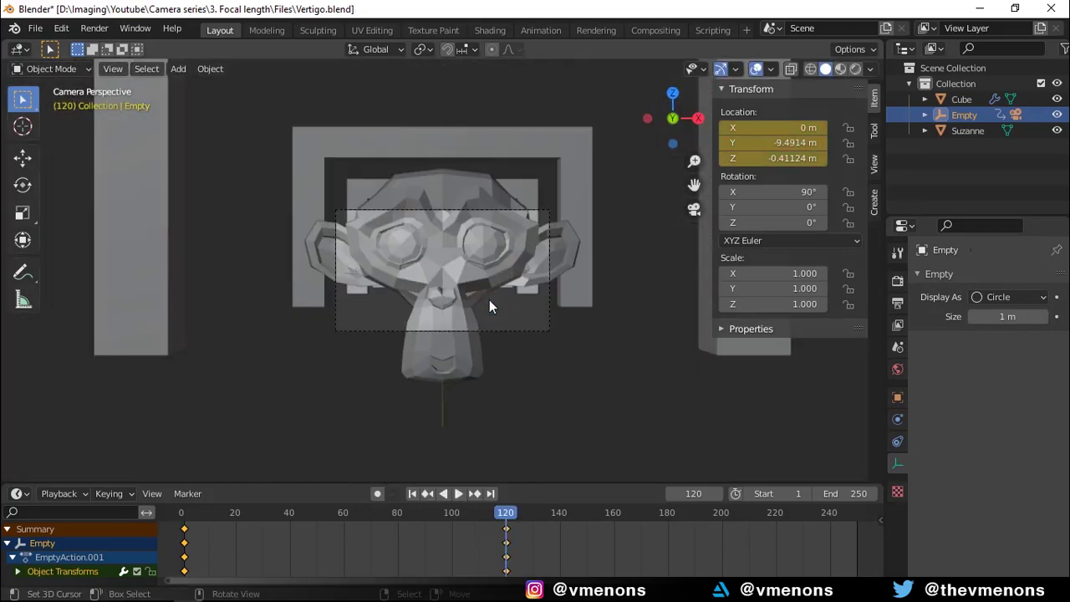
pyautogui.click(531, 329)
pyautogui.moveTo(1007, 351); pyautogui.dragTo(957, 351)
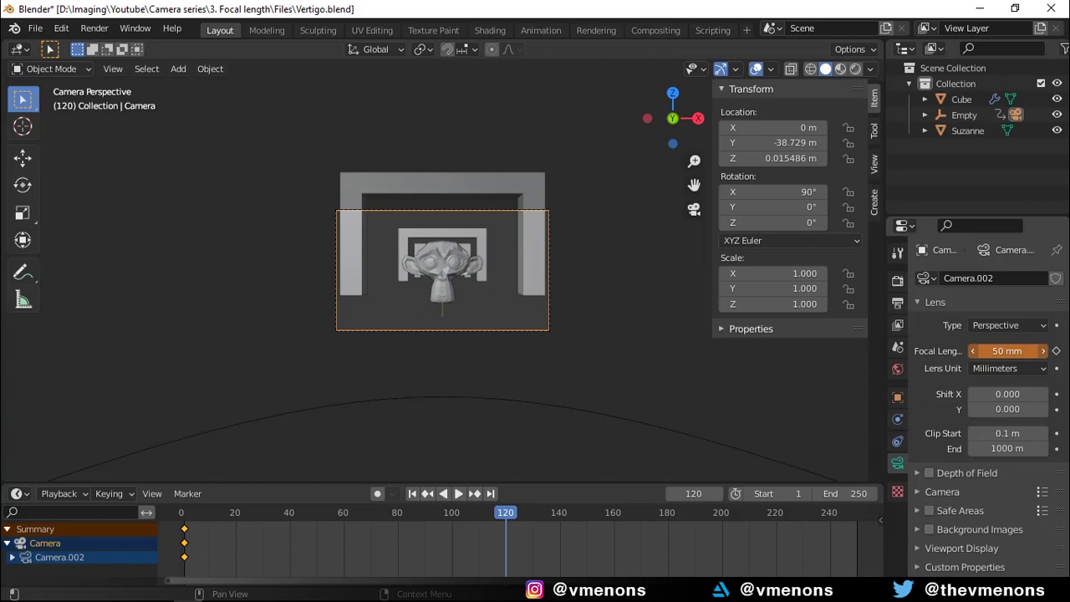
pyautogui.click(1055, 351)
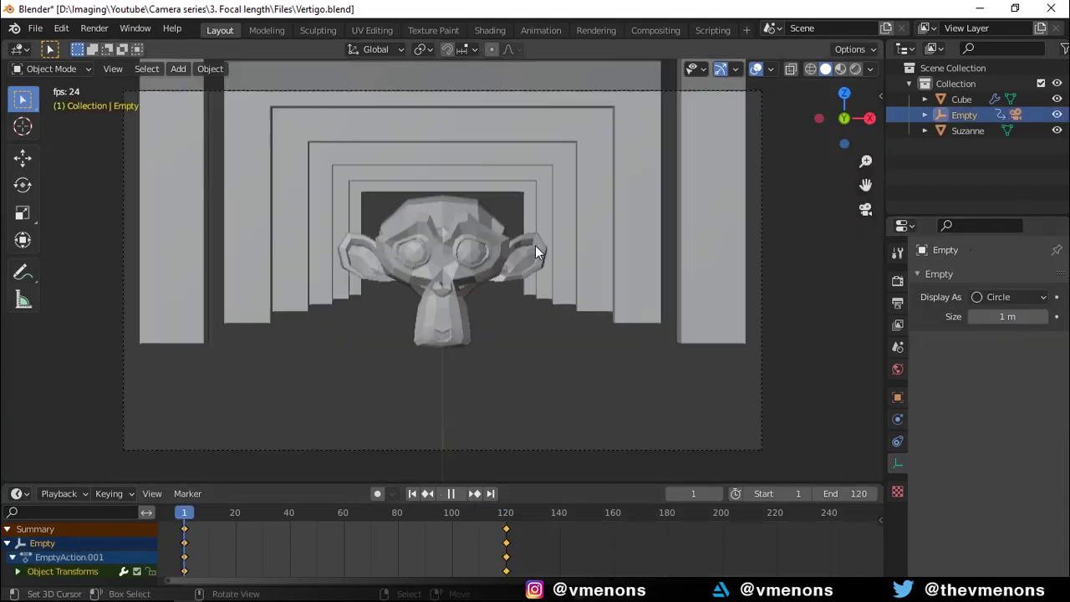